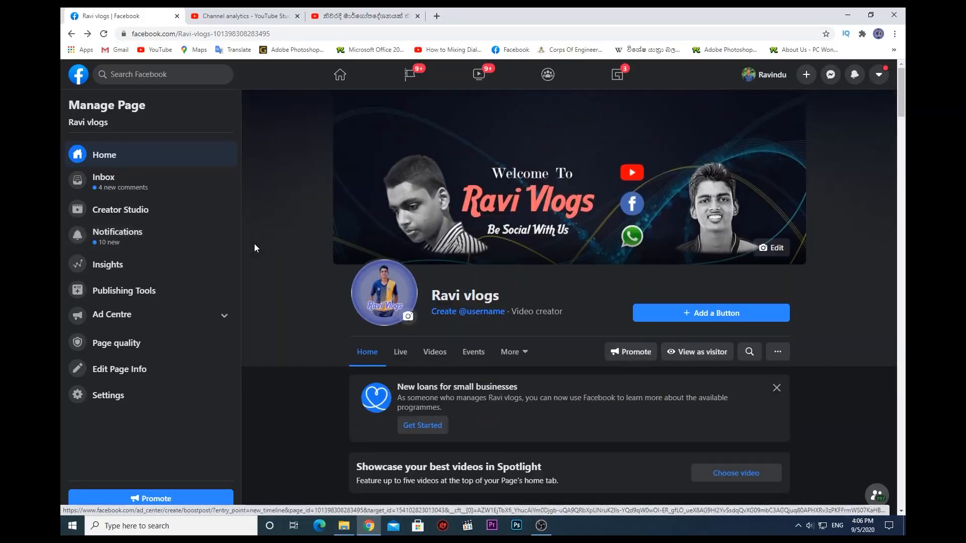
Look through the Page's insights, videos and posts for a post to promote.
{"action": "scroll", "coordinate": [251, 237], "scroll_direction": "down", "scroll_amount": 10}
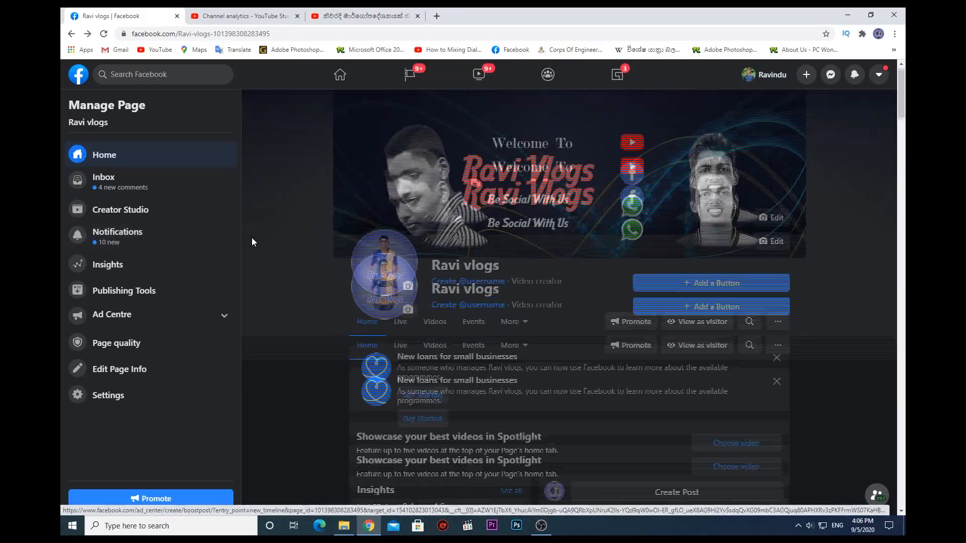
{"action": "scroll", "coordinate": [469, 354], "scroll_direction": "down", "scroll_amount": 3}
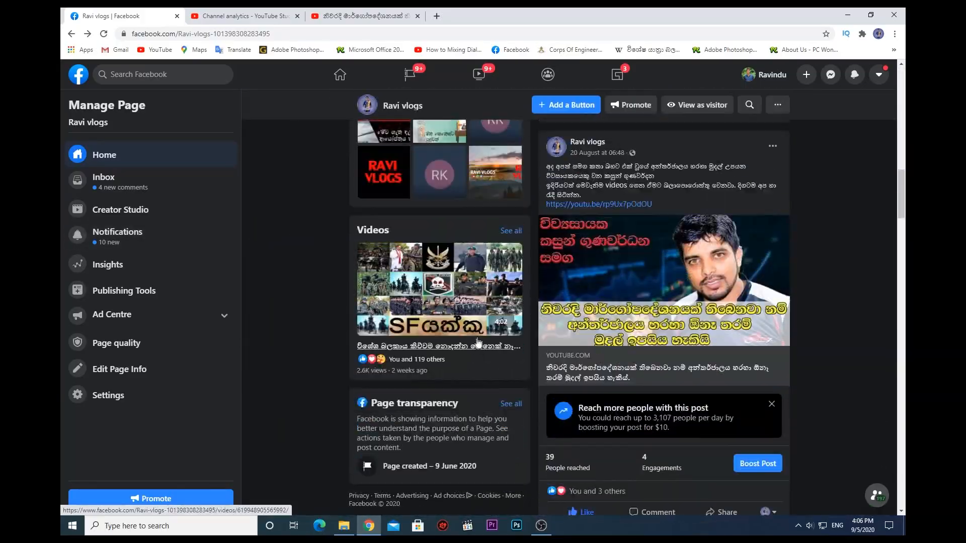
{"action": "scroll", "coordinate": [488, 312], "scroll_direction": "up", "scroll_amount": 8}
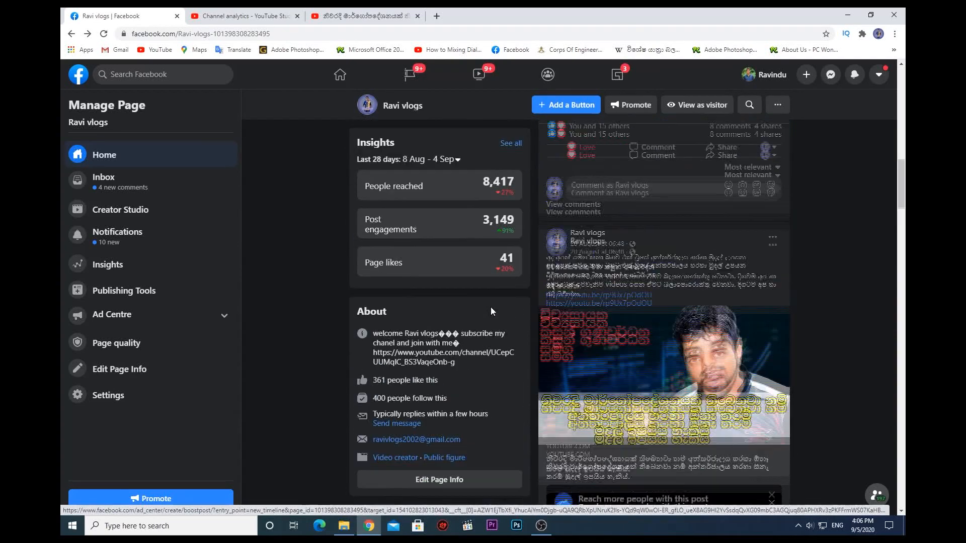
{"action": "scroll", "coordinate": [538, 241], "scroll_direction": "down", "scroll_amount": 4}
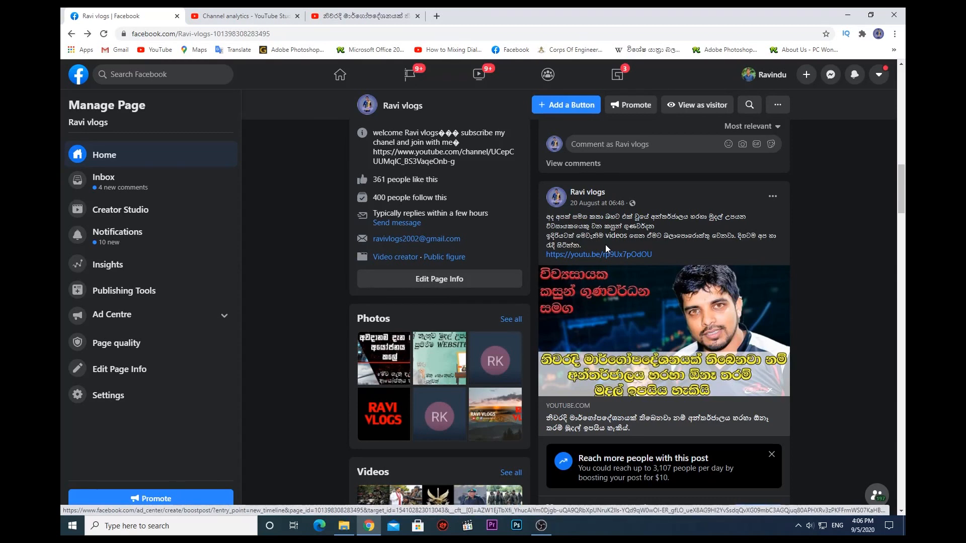
{"action": "left_click", "coordinate": [618, 257]}
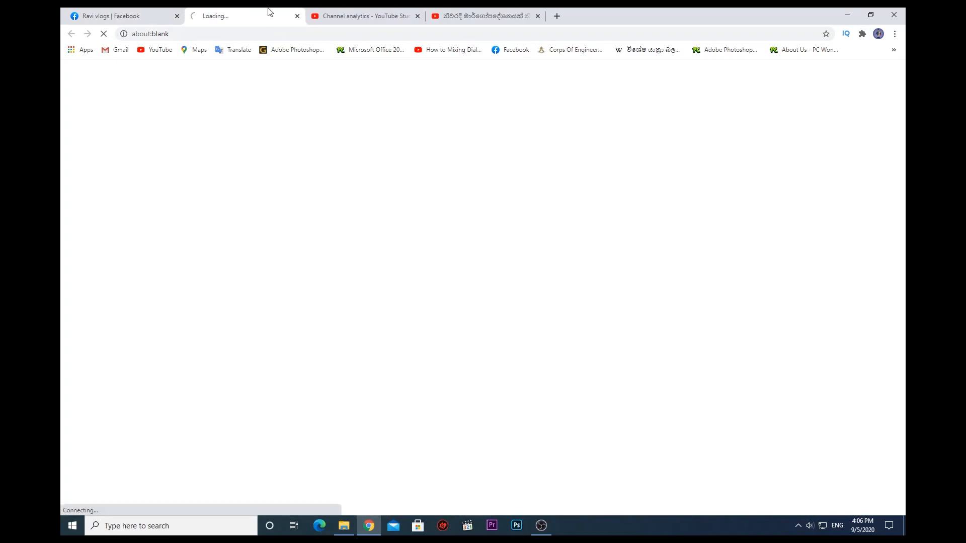
{"action": "left_click", "coordinate": [151, 15]}
{"action": "left_click", "coordinate": [297, 15]}
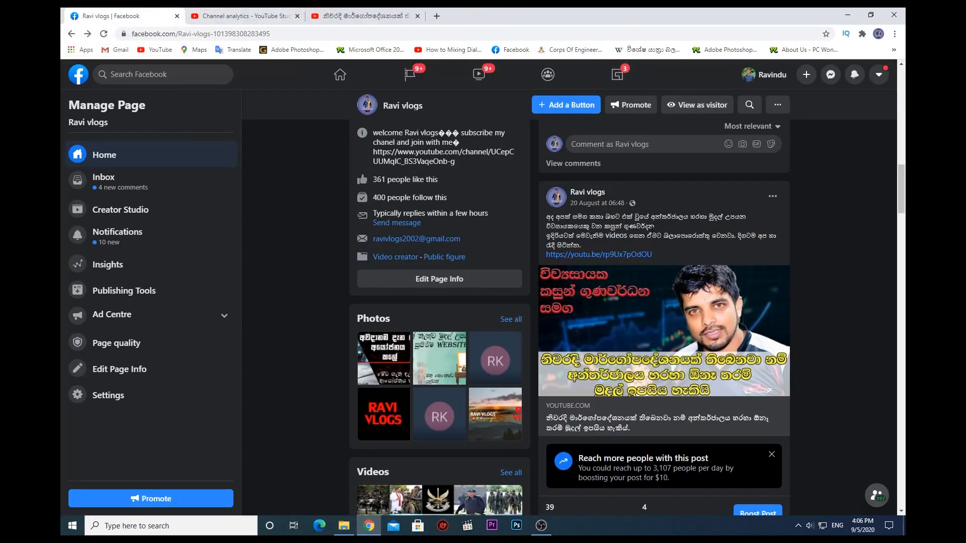
{"action": "scroll", "coordinate": [630, 300], "scroll_direction": "down", "scroll_amount": 2}
{"action": "scroll", "coordinate": [630, 300], "scroll_direction": "down", "scroll_amount": 2}
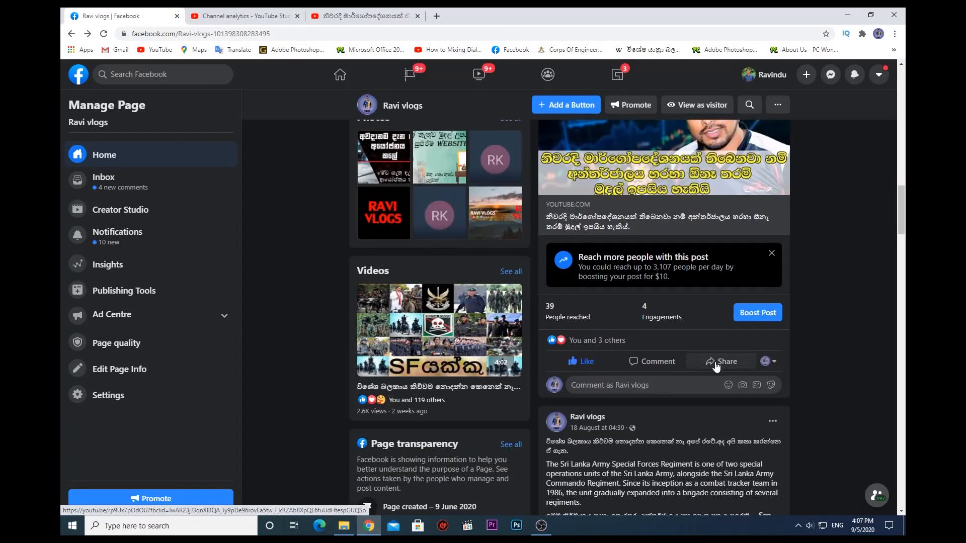
{"action": "left_click", "coordinate": [755, 312]}
{"action": "left_click", "coordinate": [78, 75]}
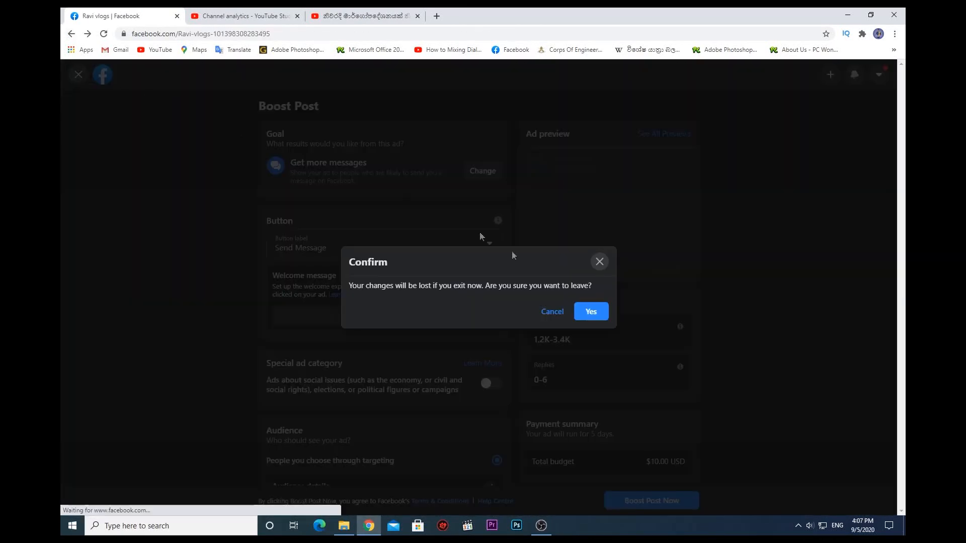
{"action": "left_click", "coordinate": [577, 315]}
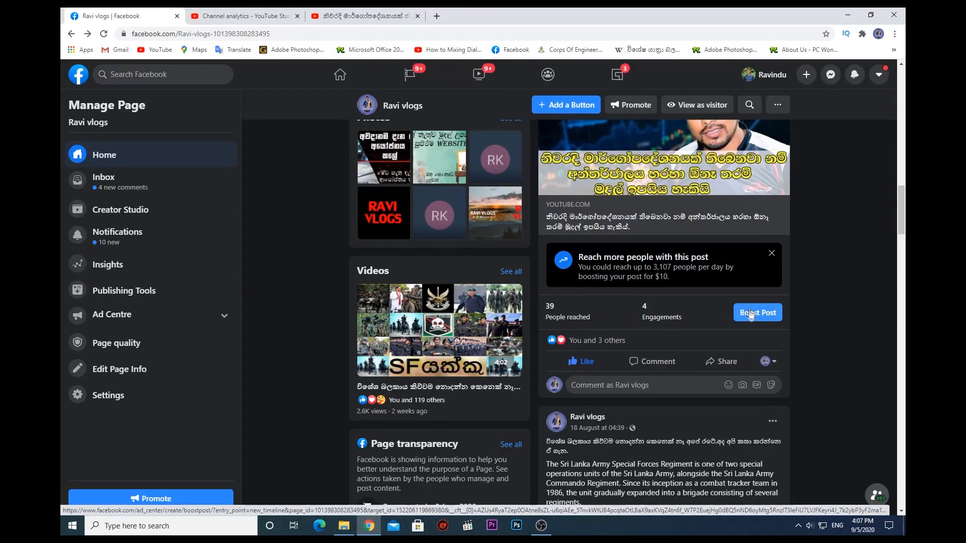
Open the Boost Post settings for the Page's 20 August post with the YouTube link.
{"action": "scroll", "coordinate": [730, 312], "scroll_direction": "up", "scroll_amount": 3}
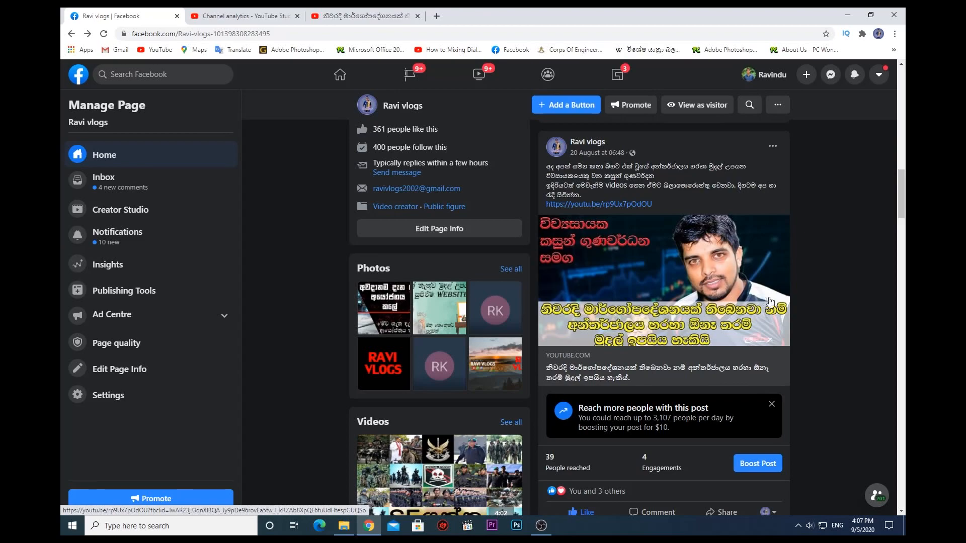
{"action": "scroll", "coordinate": [758, 466], "scroll_direction": "down", "scroll_amount": 2}
{"action": "scroll", "coordinate": [756, 462], "scroll_direction": "up", "scroll_amount": 3}
{"action": "scroll", "coordinate": [756, 496], "scroll_direction": "down", "scroll_amount": 2}
{"action": "left_click", "coordinate": [758, 413]}
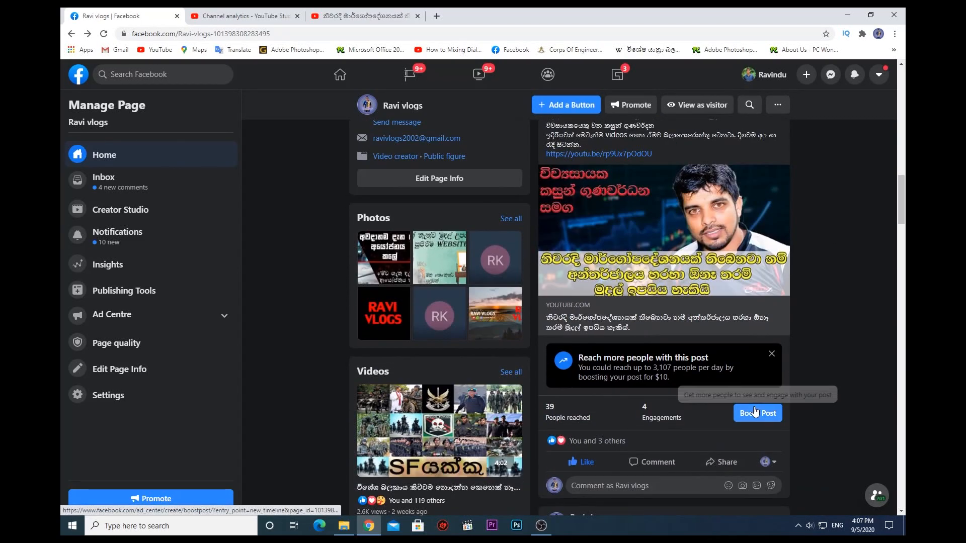
Change the ad's goal to Get more website visitors and save it.
{"action": "scroll", "coordinate": [440, 347], "scroll_direction": "down", "scroll_amount": 2}
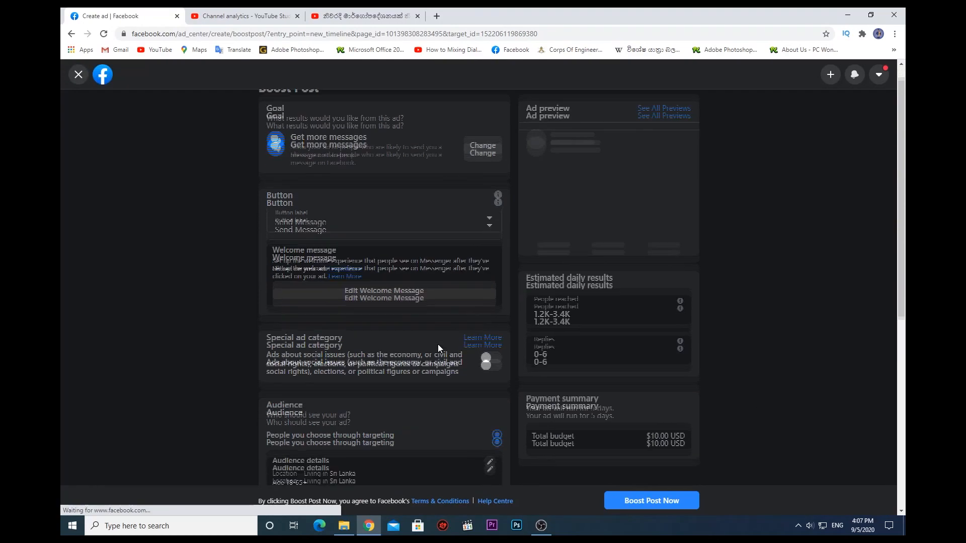
{"action": "scroll", "coordinate": [433, 330], "scroll_direction": "up", "scroll_amount": 2}
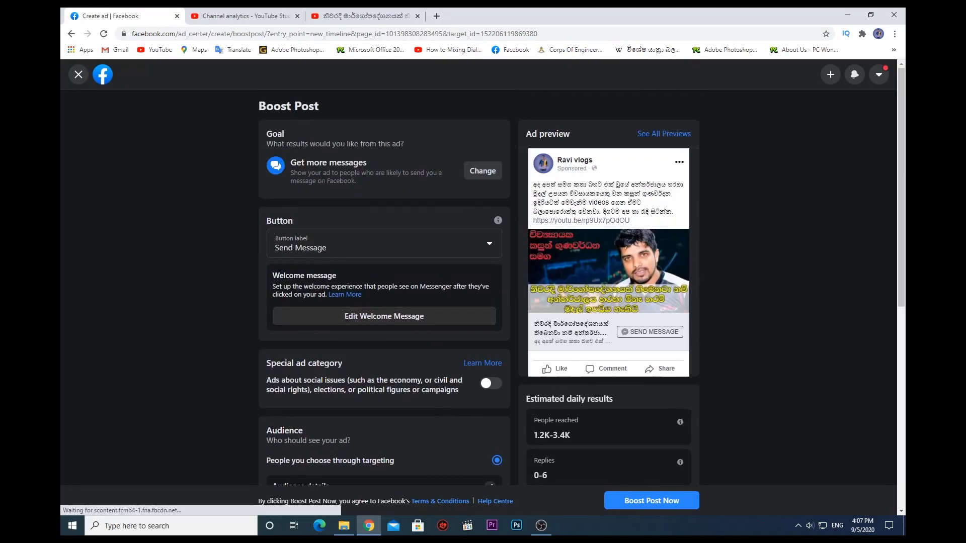
{"action": "scroll", "coordinate": [338, 302], "scroll_direction": "down", "scroll_amount": 7}
{"action": "scroll", "coordinate": [324, 158], "scroll_direction": "up", "scroll_amount": 6}
{"action": "scroll", "coordinate": [324, 158], "scroll_direction": "up", "scroll_amount": 1}
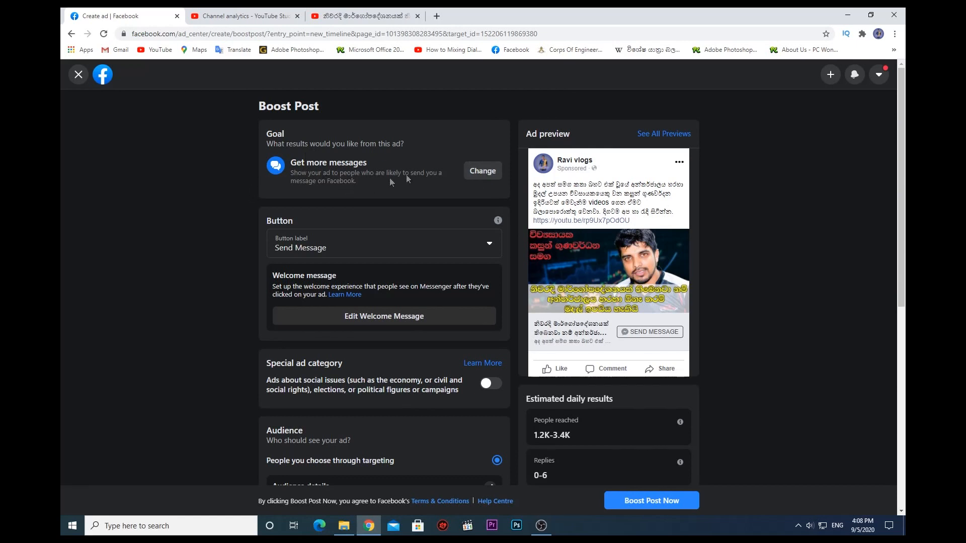
{"action": "left_click", "coordinate": [484, 171]}
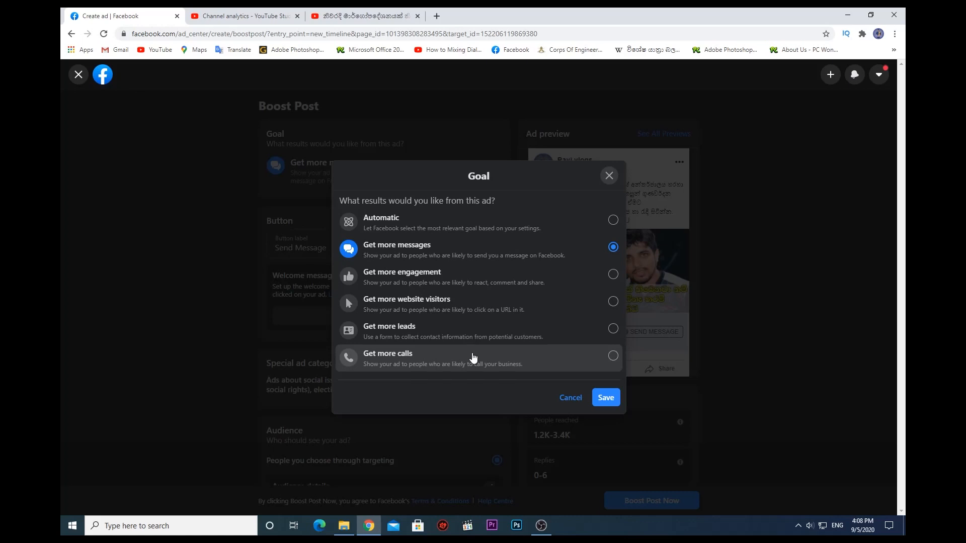
{"action": "left_click", "coordinate": [612, 302]}
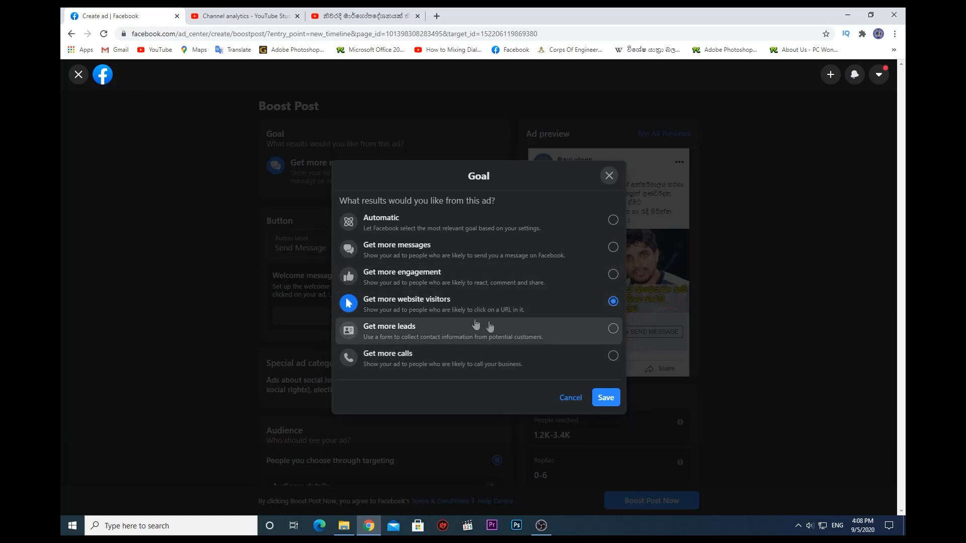
{"action": "left_click", "coordinate": [606, 398]}
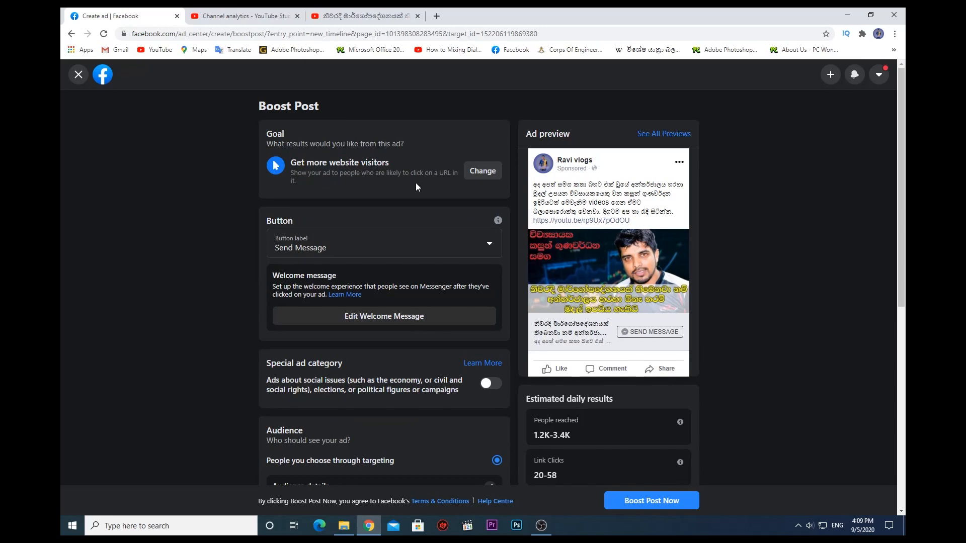
Set the ad's button label to No button.
{"action": "scroll", "coordinate": [430, 158], "scroll_direction": "down", "scroll_amount": 1}
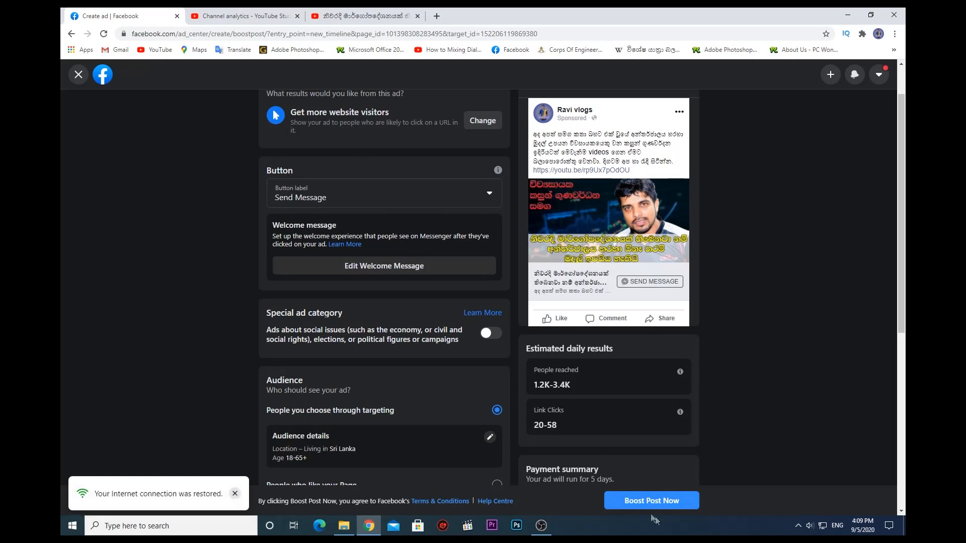
{"action": "left_click", "coordinate": [491, 196]}
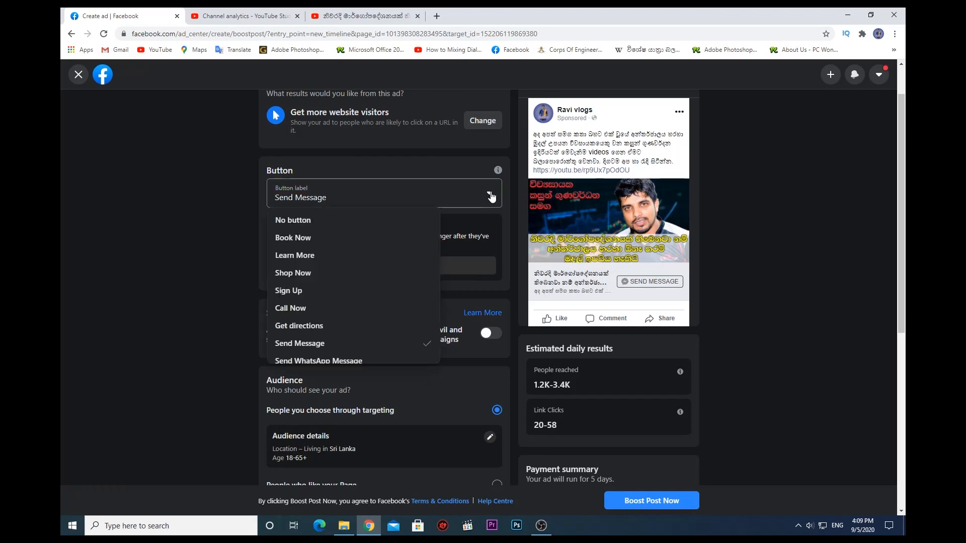
{"action": "left_click", "coordinate": [336, 226]}
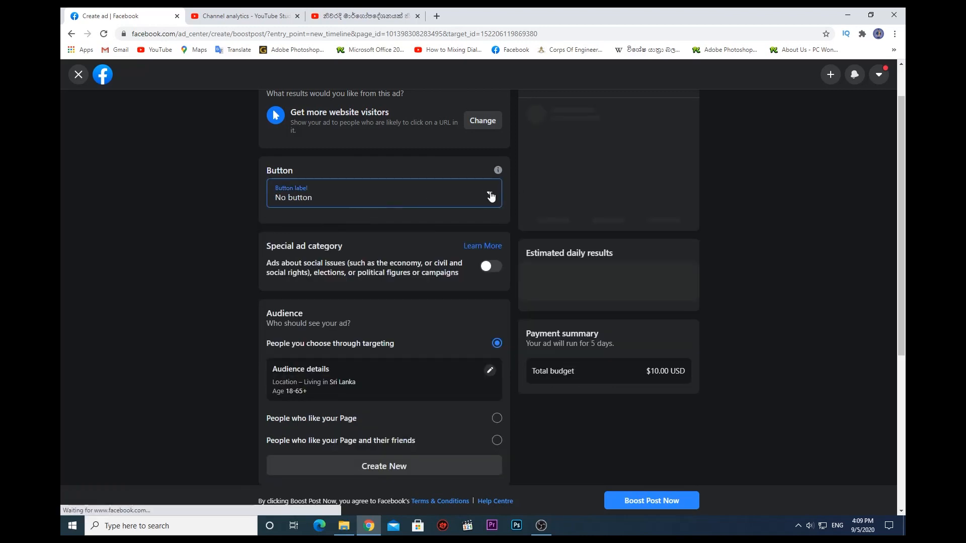
Set the ad's button label to Learn More.
{"action": "left_click", "coordinate": [491, 195]}
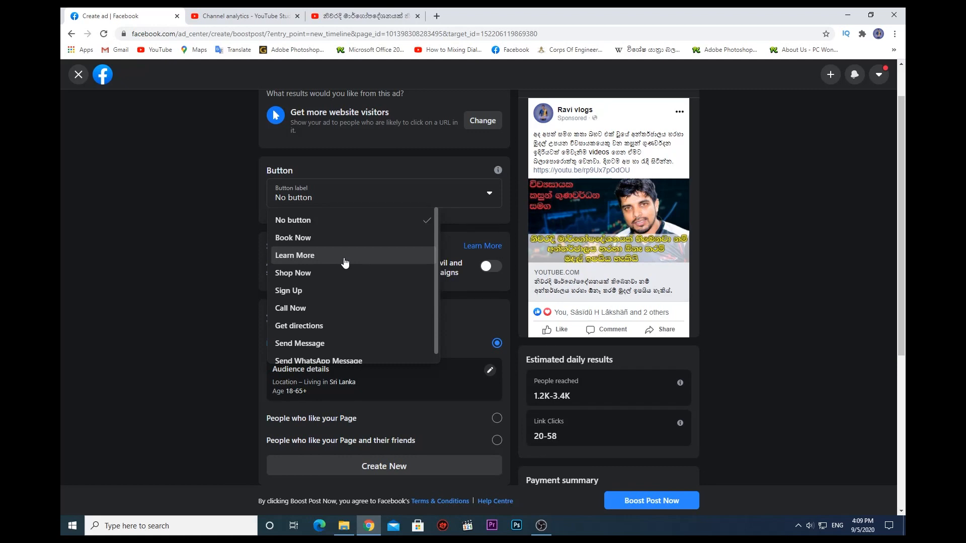
{"action": "scroll", "coordinate": [347, 264], "scroll_direction": "down", "scroll_amount": 1}
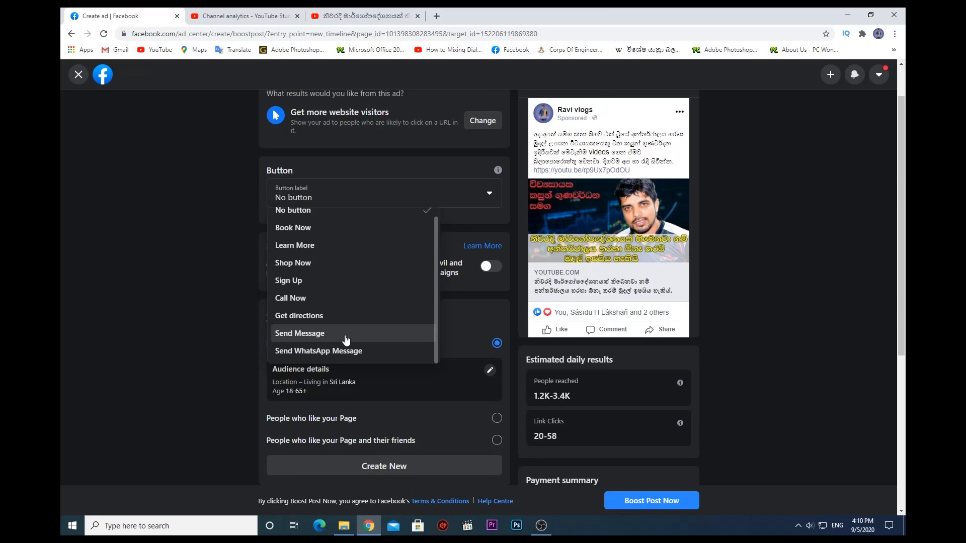
{"action": "left_click", "coordinate": [336, 247]}
{"action": "left_click", "coordinate": [489, 199]}
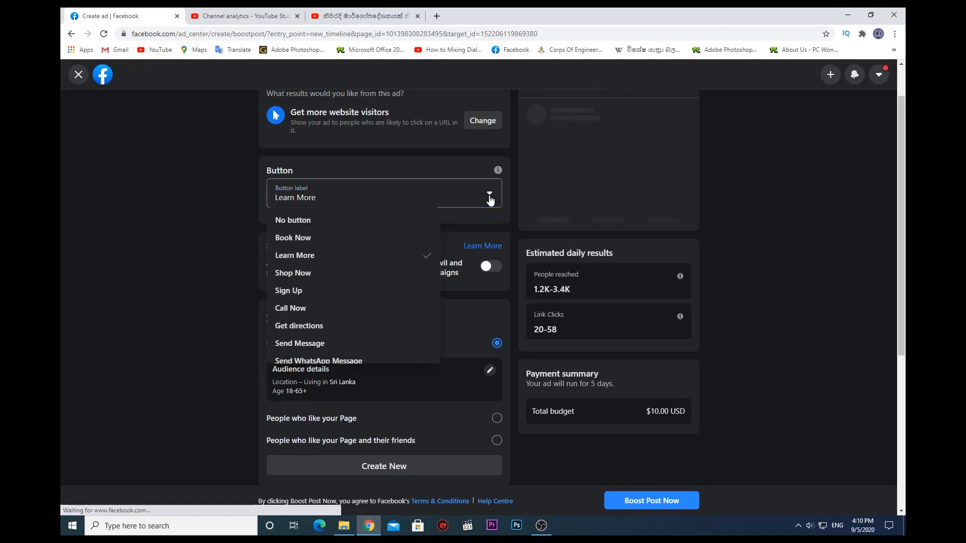
{"action": "left_click", "coordinate": [350, 254]}
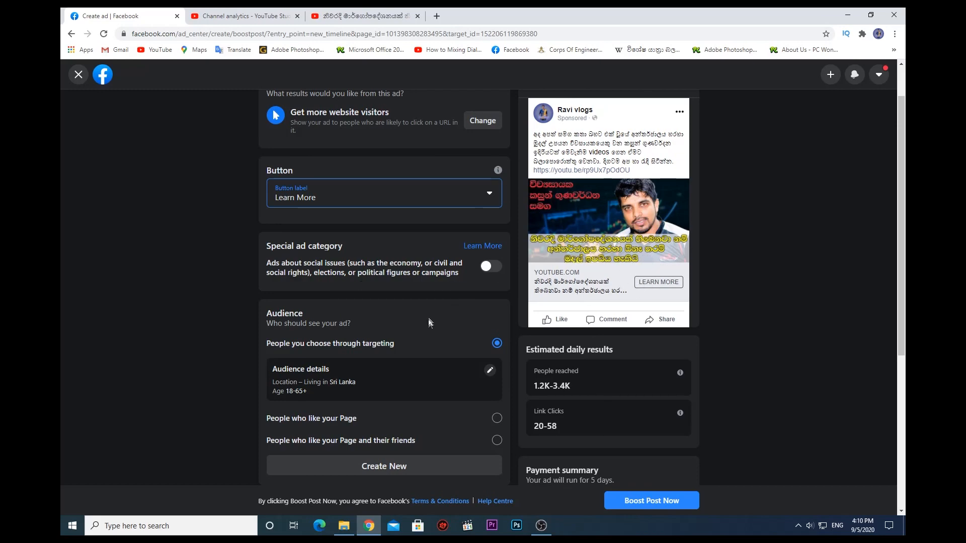
Open the audience details of People you choose through targeting for editing.
{"action": "scroll", "coordinate": [477, 280], "scroll_direction": "down", "scroll_amount": 1}
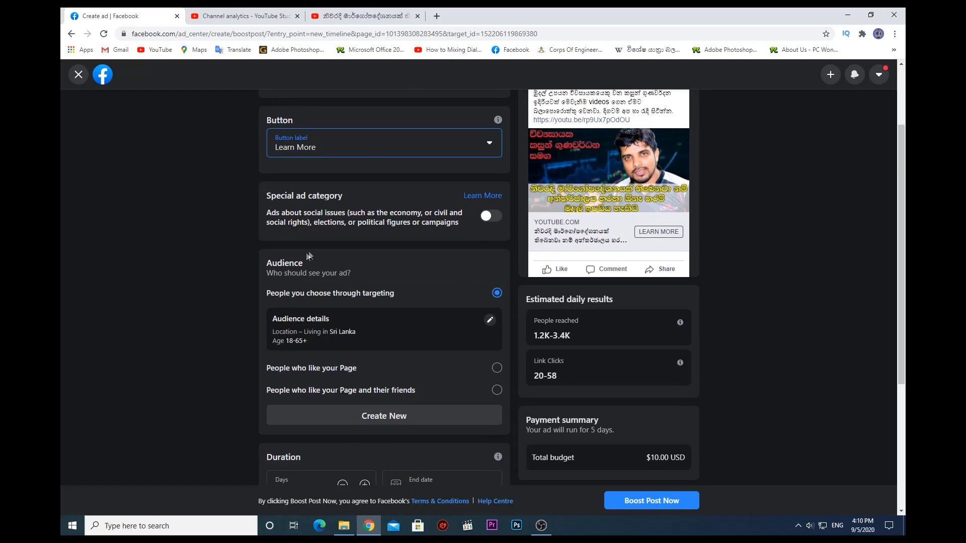
{"action": "scroll", "coordinate": [439, 241], "scroll_direction": "down", "scroll_amount": 2}
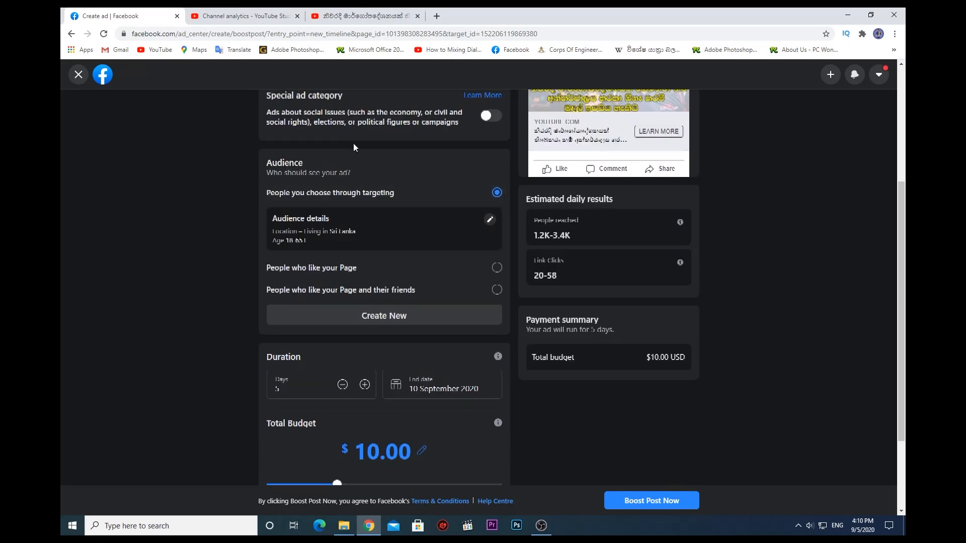
{"action": "scroll", "coordinate": [354, 147], "scroll_direction": "up", "scroll_amount": 1}
{"action": "scroll", "coordinate": [518, 184], "scroll_direction": "down", "scroll_amount": 1}
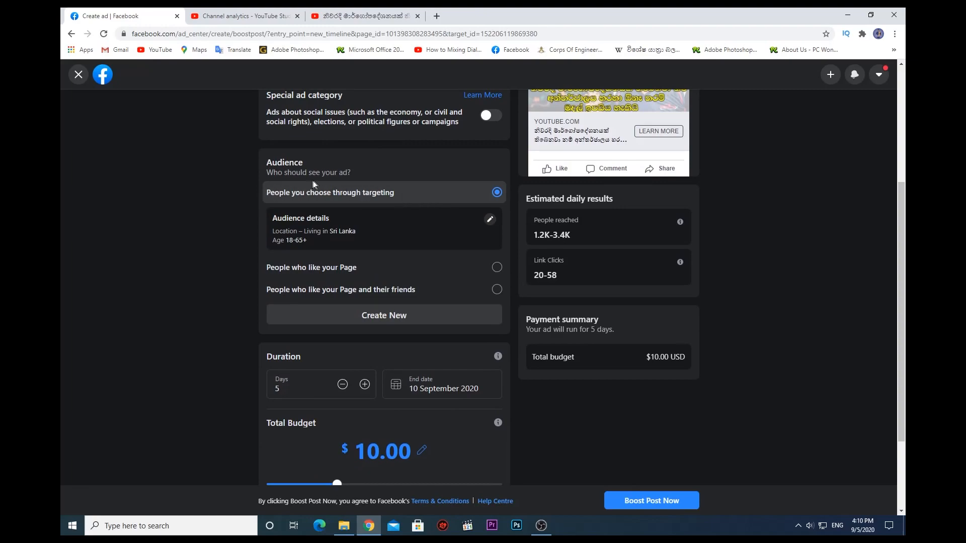
{"action": "scroll", "coordinate": [312, 187], "scroll_direction": "up", "scroll_amount": 3}
{"action": "scroll", "coordinate": [325, 158], "scroll_direction": "down", "scroll_amount": 2}
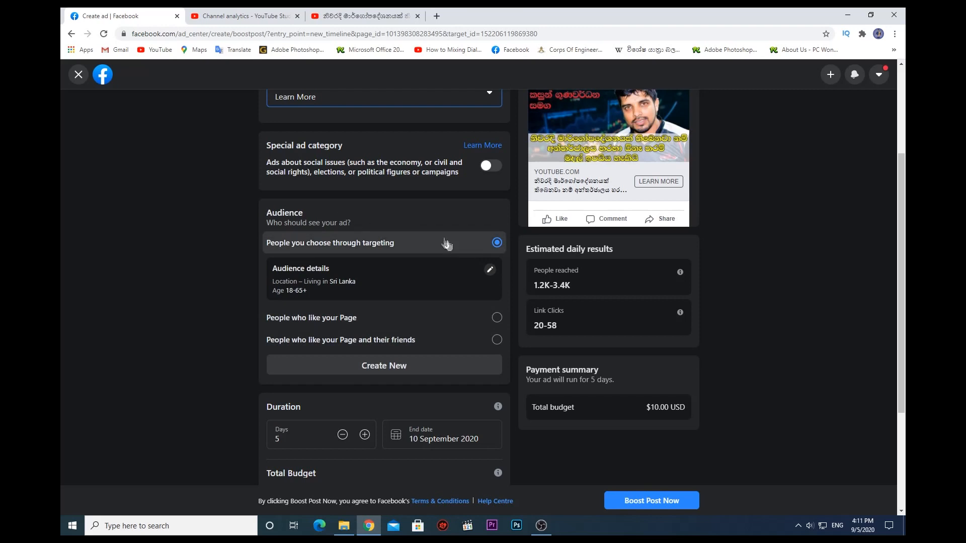
{"action": "left_click", "coordinate": [490, 273]}
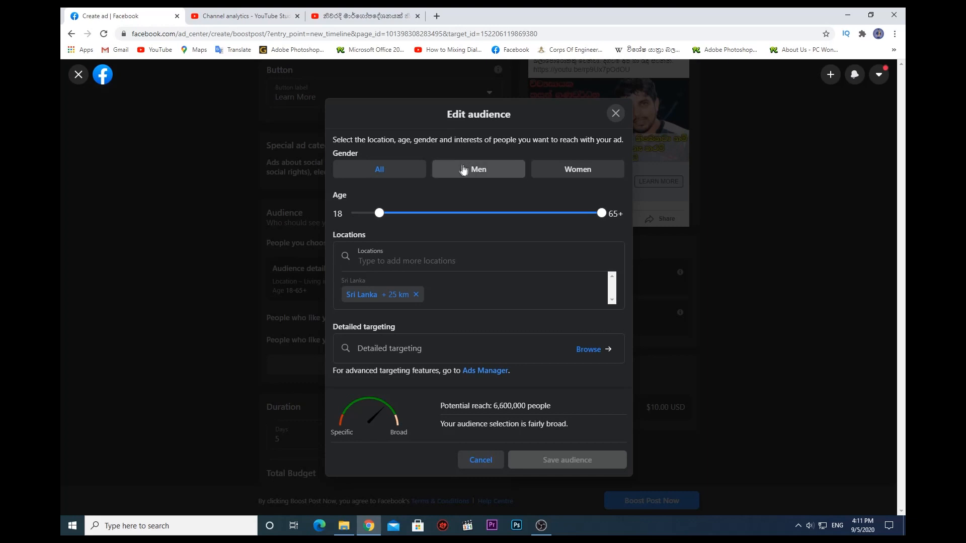
{"action": "left_click", "coordinate": [475, 169]}
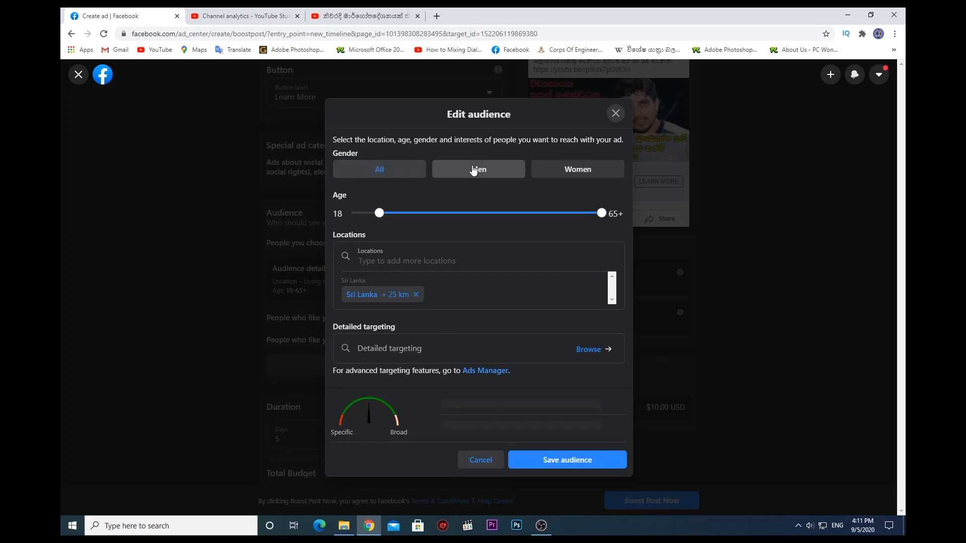
{"action": "left_click", "coordinate": [601, 172]}
{"action": "left_click", "coordinate": [506, 175]}
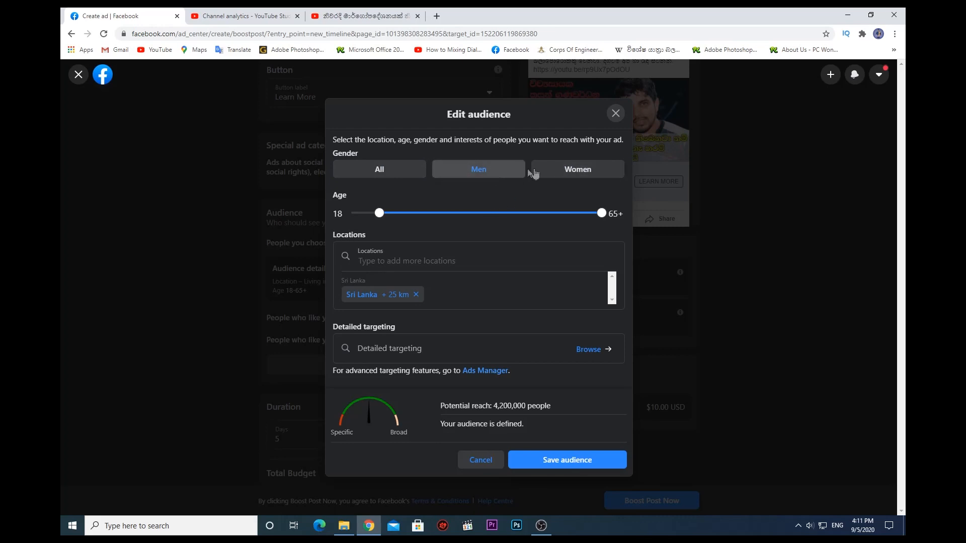
{"action": "left_click", "coordinate": [381, 172]}
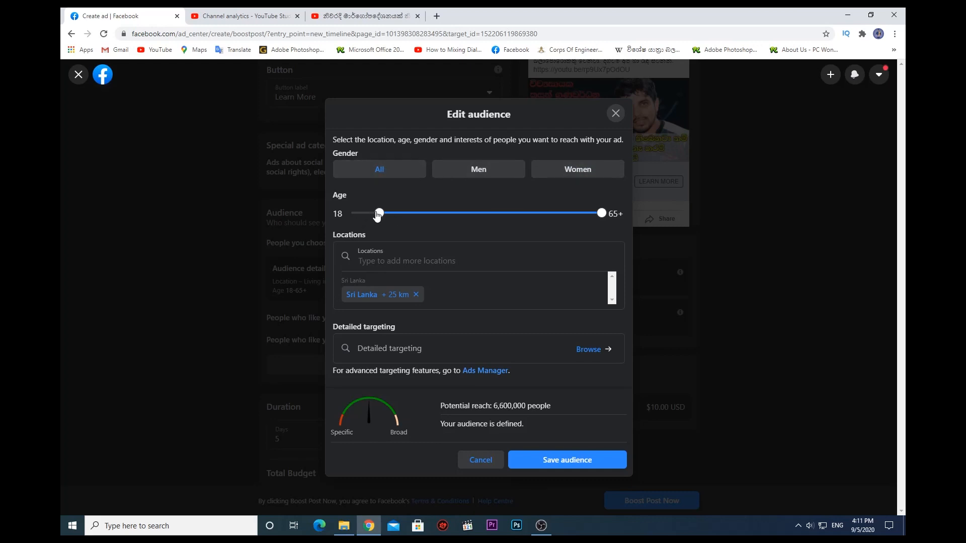
Set the audience's age range to 16–30.
{"action": "mouse_move", "coordinate": [377, 216]}
{"action": "left_mouse_down"}
{"action": "mouse_move", "coordinate": [352, 217]}
{"action": "mouse_move", "coordinate": [370, 222]}
{"action": "left_mouse_up"}
{"action": "left_click_drag", "start_coordinate": [601, 219], "coordinate": [446, 231]}
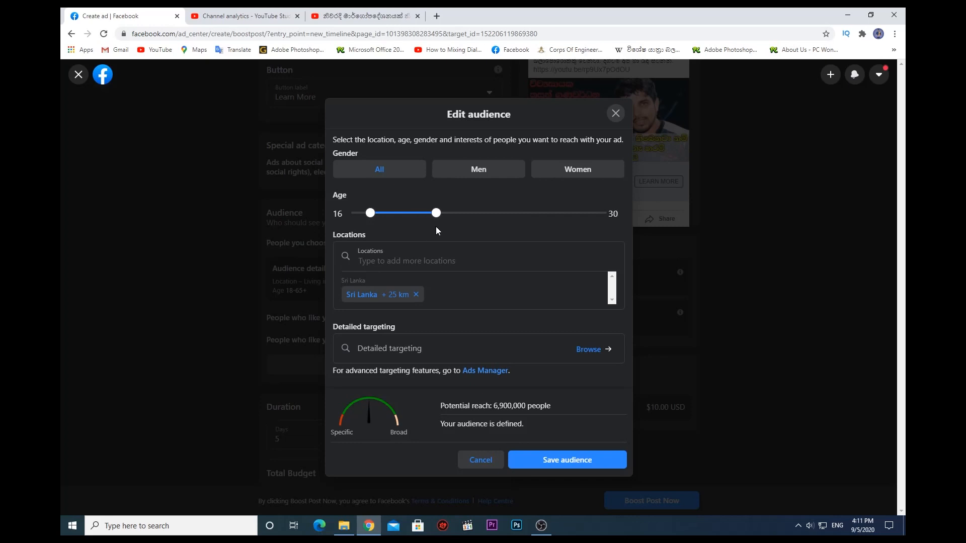
Examine the targeted Sri Lanka area on the audience location map, both up close and as a whole.
{"action": "left_click", "coordinate": [404, 263]}
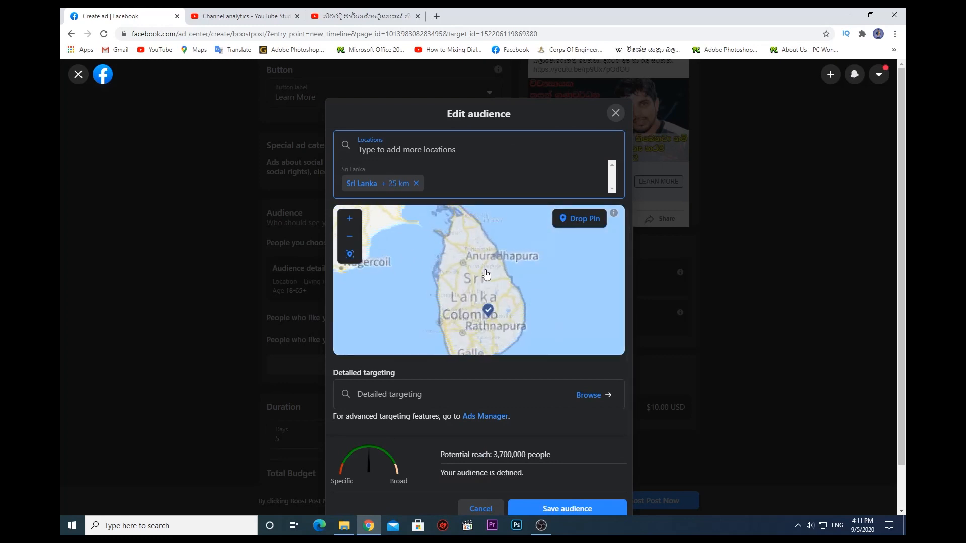
{"action": "scroll", "coordinate": [485, 282], "scroll_direction": "down", "scroll_amount": 3}
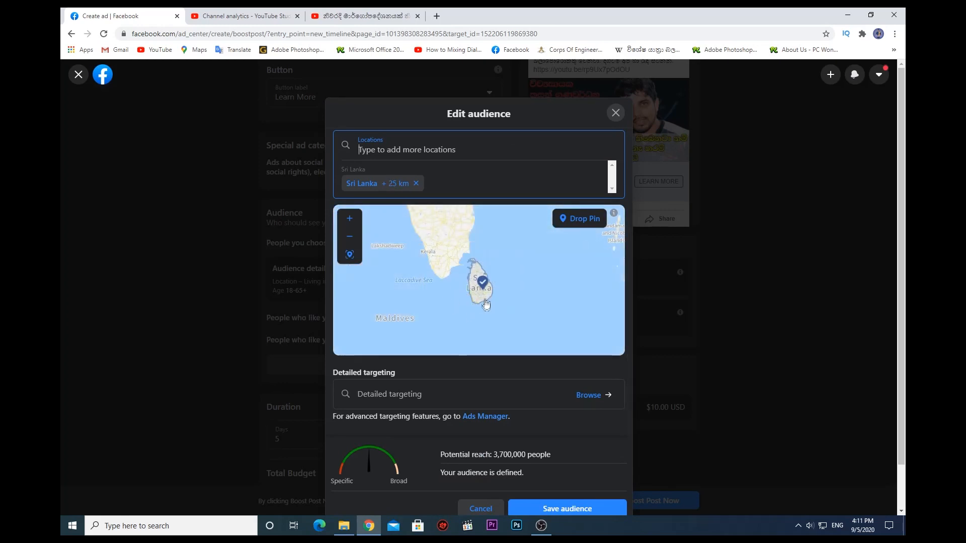
{"action": "scroll", "coordinate": [486, 303], "scroll_direction": "up", "scroll_amount": 5}
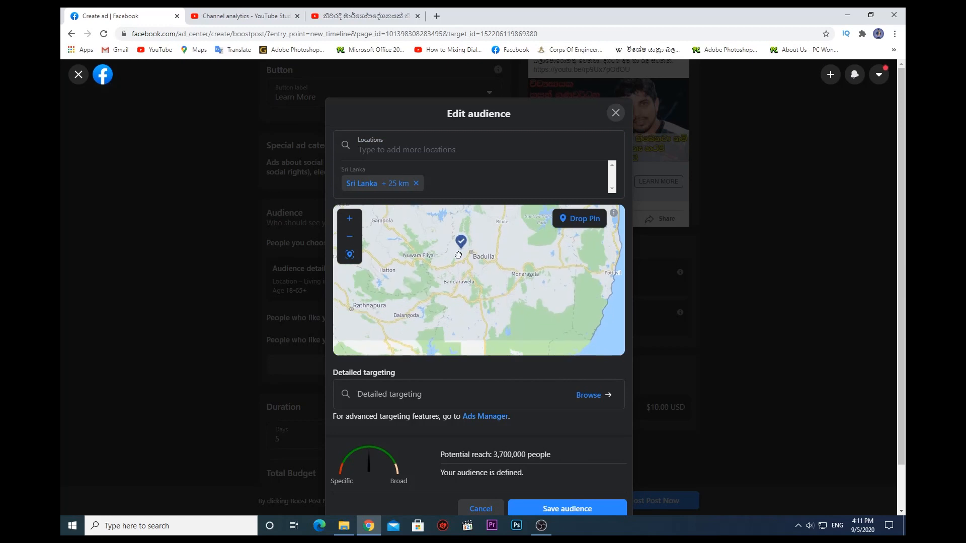
{"action": "left_click_drag", "start_coordinate": [443, 305], "coordinate": [478, 294]}
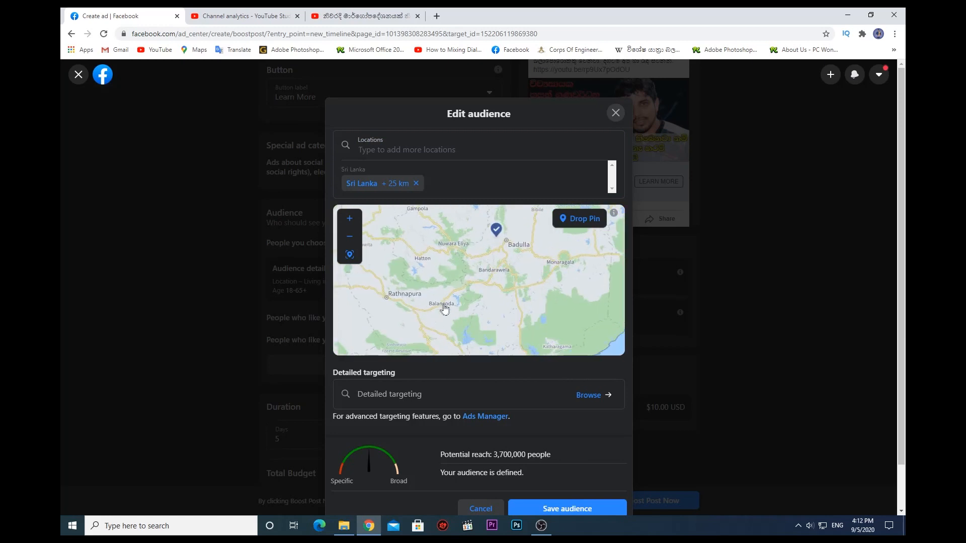
{"action": "scroll", "coordinate": [503, 270], "scroll_direction": "up", "scroll_amount": 1}
{"action": "scroll", "coordinate": [433, 255], "scroll_direction": "down", "scroll_amount": 1}
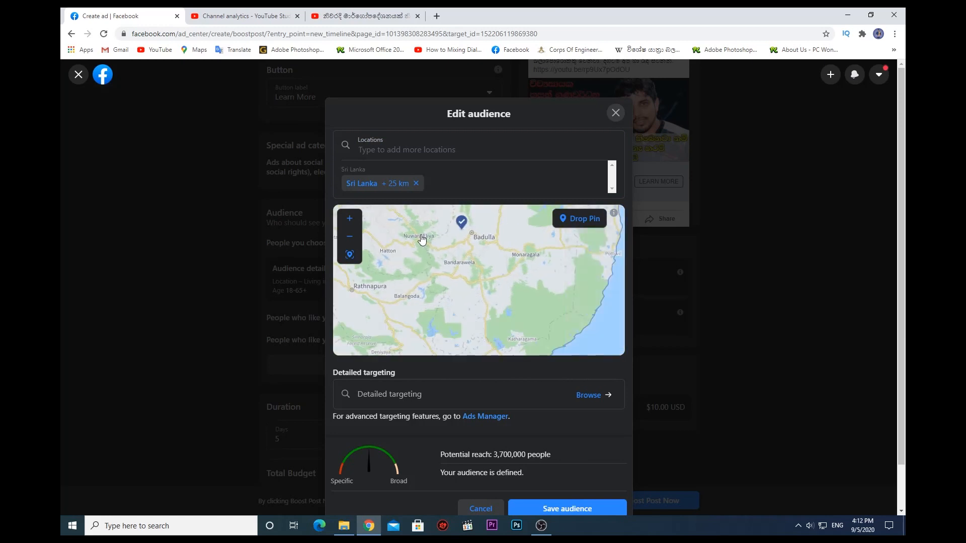
{"action": "left_click_drag", "start_coordinate": [460, 223], "coordinate": [467, 254]}
{"action": "left_click", "coordinate": [349, 255]}
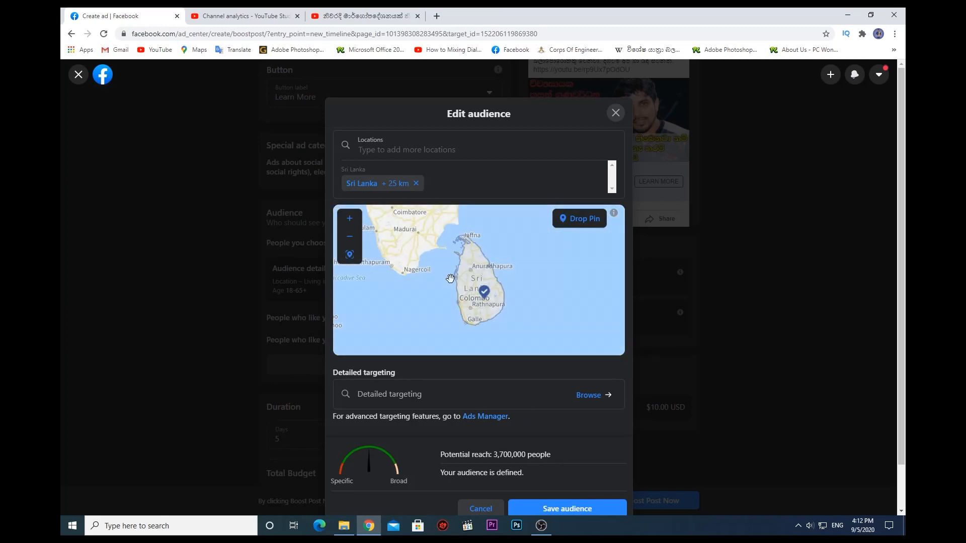
{"action": "left_click_drag", "start_coordinate": [482, 296], "coordinate": [496, 310]}
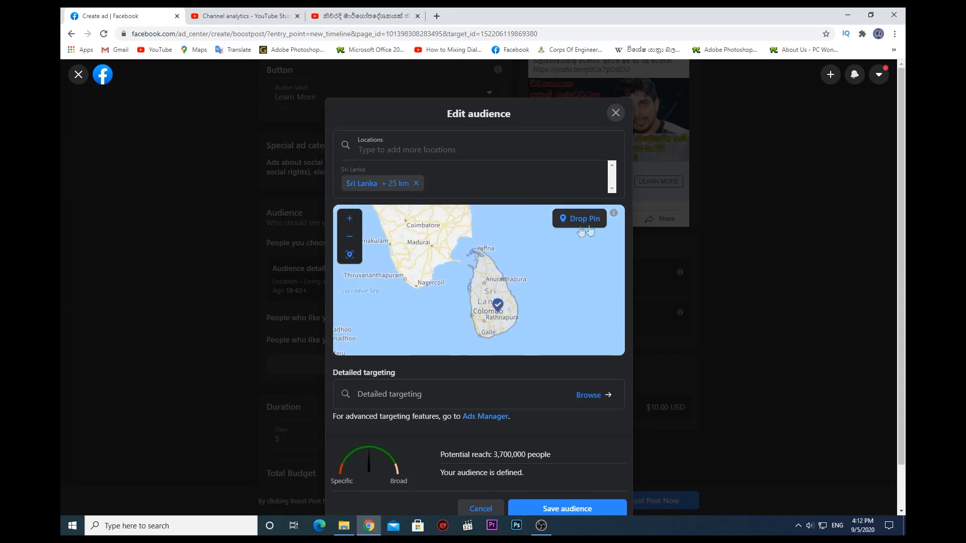
{"action": "mouse_move", "coordinate": [500, 281]}
{"action": "left_mouse_down"}
{"action": "mouse_move", "coordinate": [501, 306]}
{"action": "mouse_move", "coordinate": [512, 290]}
{"action": "left_mouse_up"}
Drop a location pin near Kandy on the map and set its radius to 6 km.
{"action": "scroll", "coordinate": [506, 300], "scroll_direction": "up", "scroll_amount": 5}
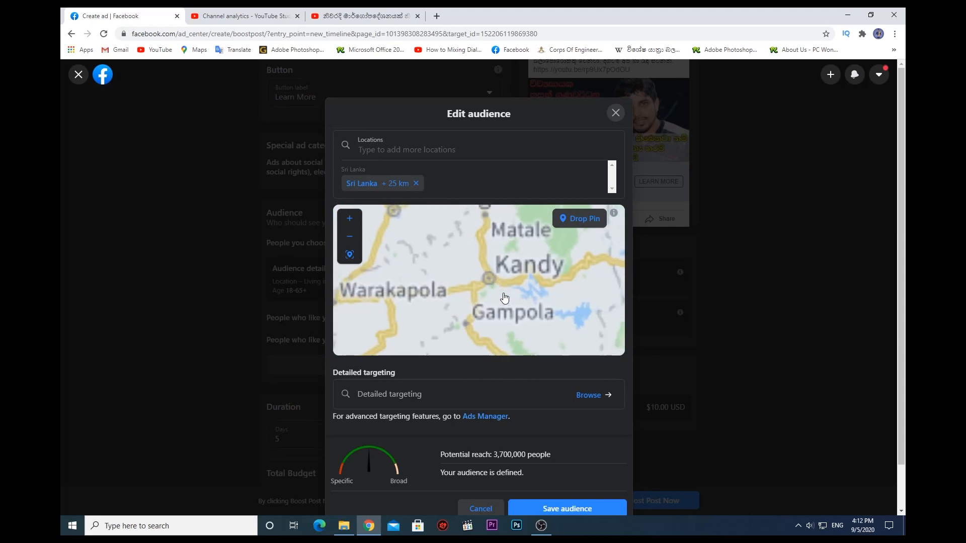
{"action": "left_click", "coordinate": [577, 220]}
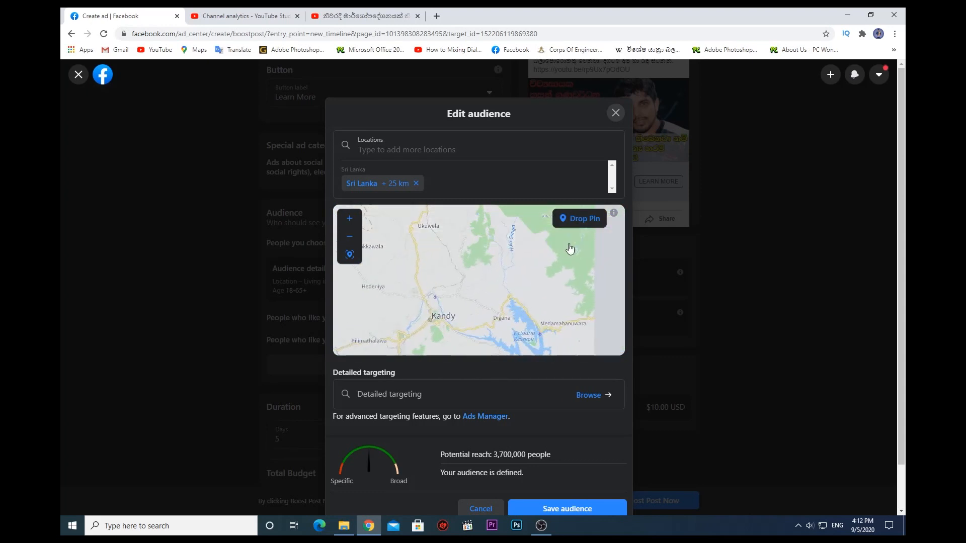
{"action": "left_click_drag", "start_coordinate": [425, 347], "coordinate": [397, 347]}
{"action": "left_click_drag", "start_coordinate": [495, 277], "coordinate": [407, 214]}
{"action": "scroll", "coordinate": [581, 315], "scroll_direction": "down", "scroll_amount": 1}
{"action": "scroll", "coordinate": [468, 181], "scroll_direction": "down", "scroll_amount": 6}
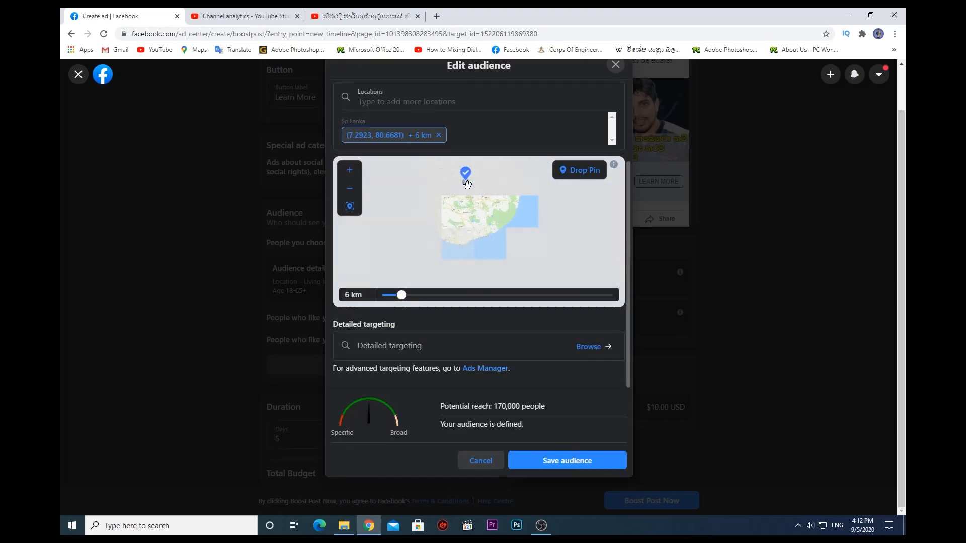
{"action": "scroll", "coordinate": [455, 175], "scroll_direction": "down", "scroll_amount": 1}
{"action": "scroll", "coordinate": [450, 182], "scroll_direction": "up", "scroll_amount": 2}
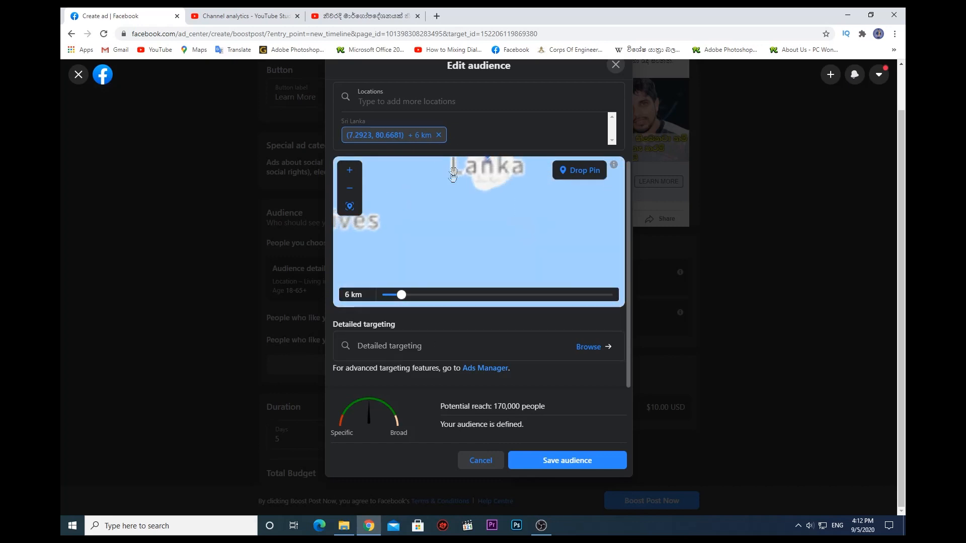
{"action": "scroll", "coordinate": [443, 131], "scroll_direction": "up", "scroll_amount": 2}
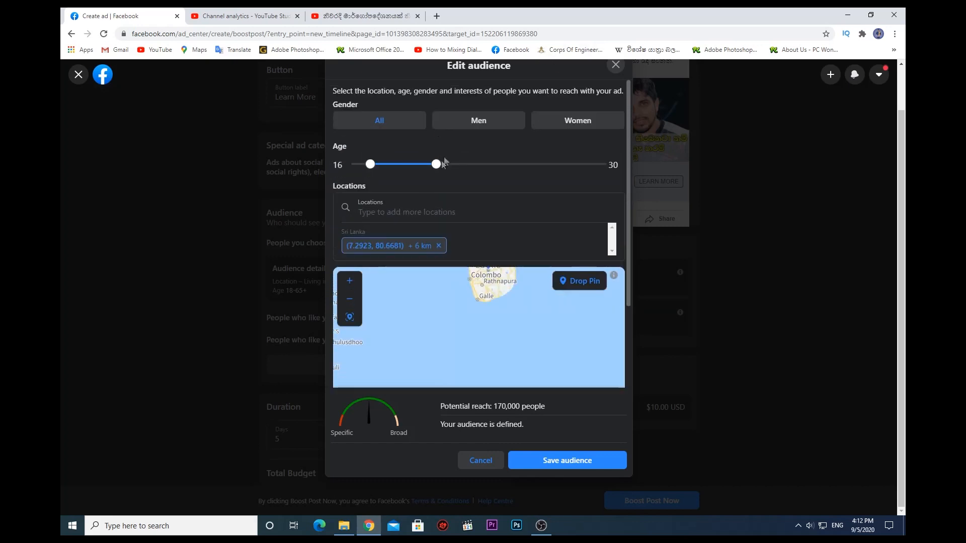
Add Matara, Southern Province, Sri Lanka to the audience's target locations.
{"action": "scroll", "coordinate": [445, 151], "scroll_direction": "down", "scroll_amount": 1}
{"action": "scroll", "coordinate": [430, 186], "scroll_direction": "down", "scroll_amount": 1}
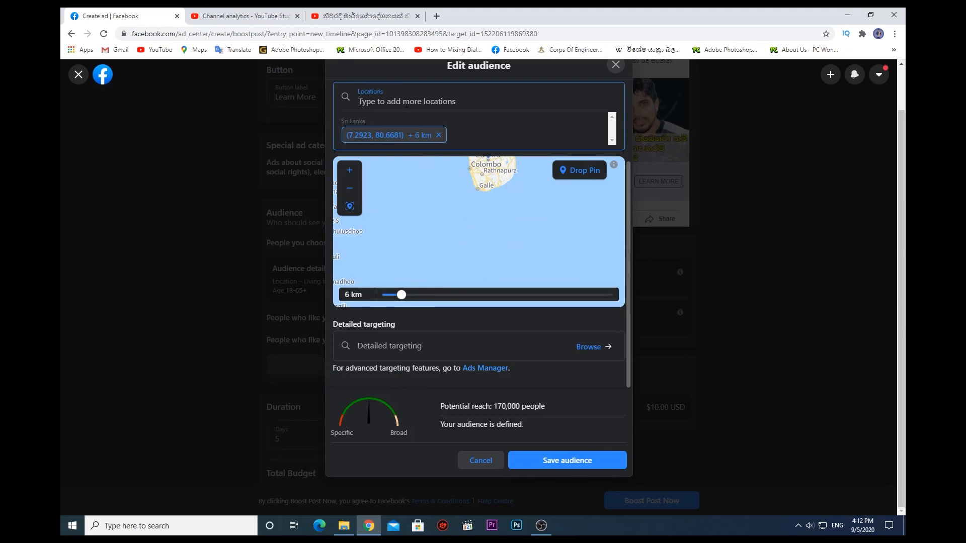
{"action": "type", "text": "matara"}
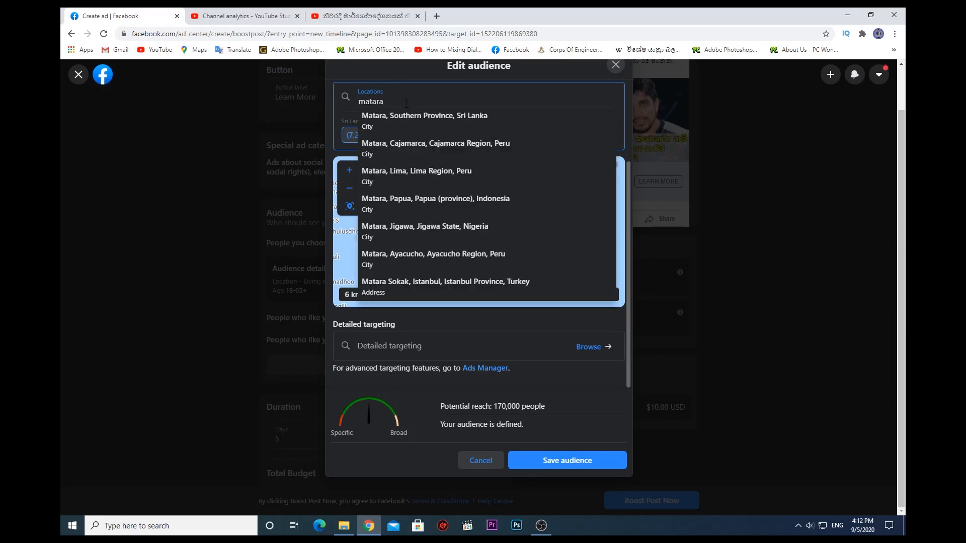
{"action": "left_click", "coordinate": [426, 127]}
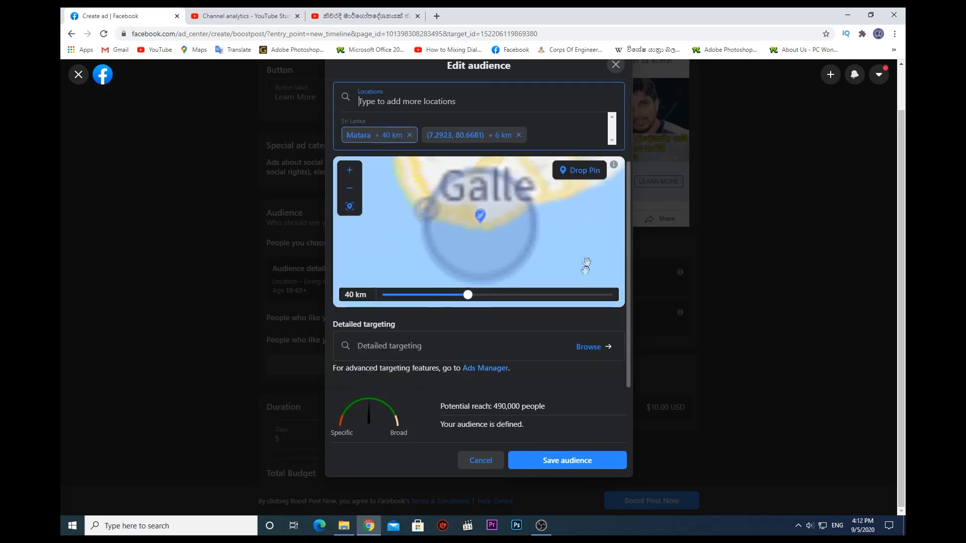
Add Colombo as a further target location alongside Matara and the dropped pin.
{"action": "scroll", "coordinate": [456, 265], "scroll_direction": "up", "scroll_amount": 3}
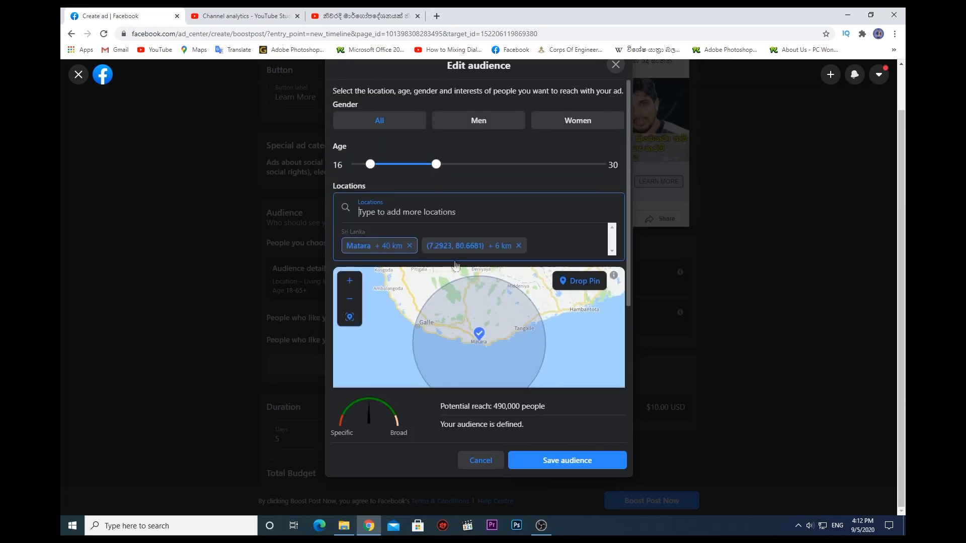
{"action": "type", "text": "co"}
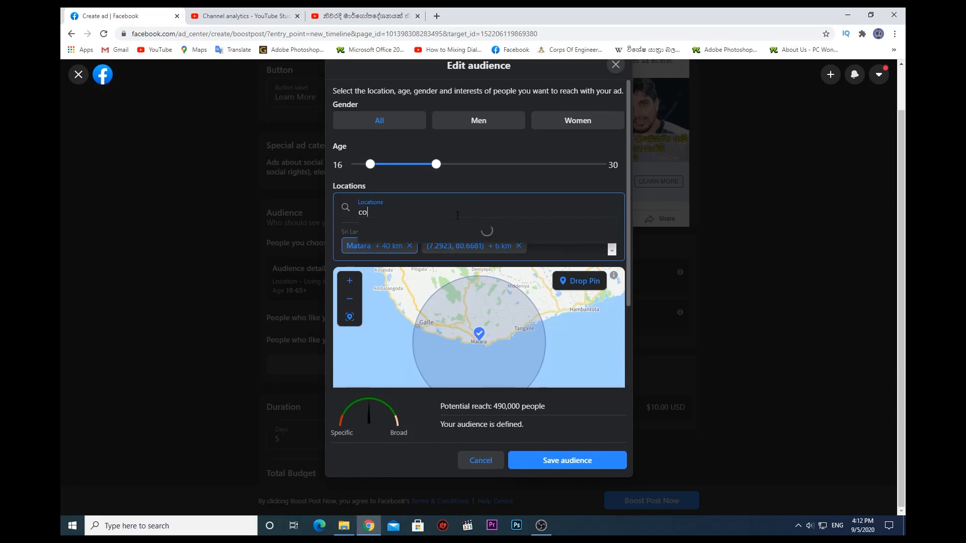
{"action": "type", "text": "lom"}
{"action": "left_click", "coordinate": [421, 229]}
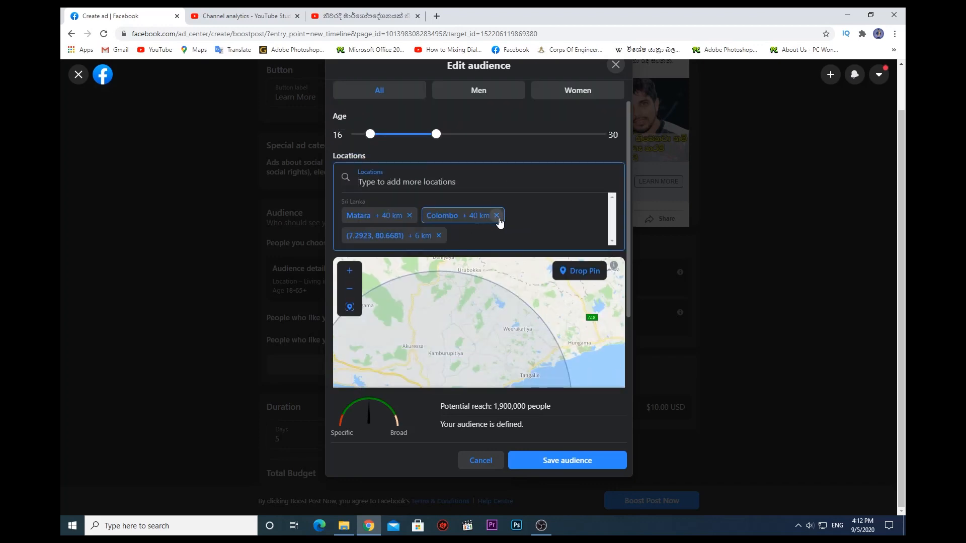
Remove Colombo, Matara and the dropped pin from the audience's target locations.
{"action": "left_click", "coordinate": [496, 215]}
{"action": "left_click", "coordinate": [409, 215]}
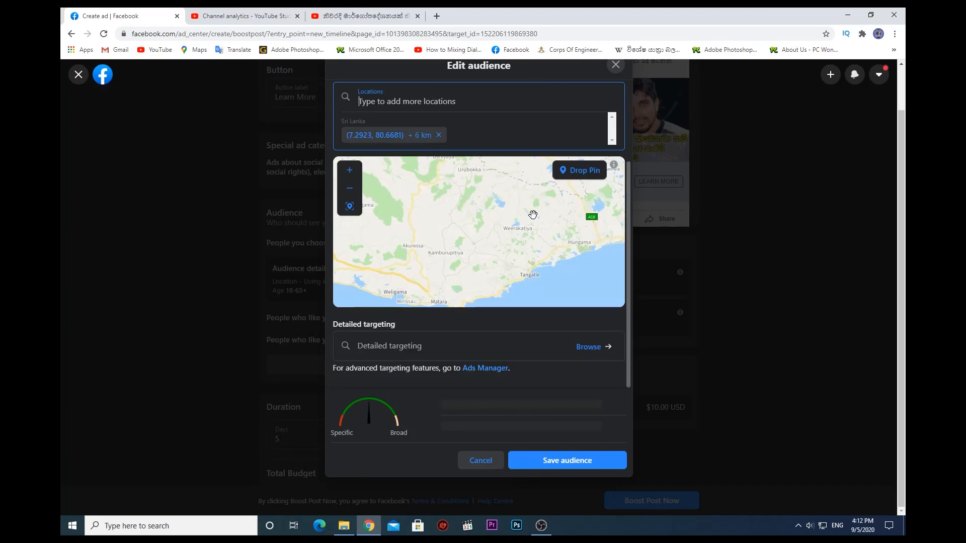
{"action": "left_click", "coordinate": [439, 135]}
Try to add the country Sri Lanka as the audience's target location.
{"action": "left_click", "coordinate": [398, 140]}
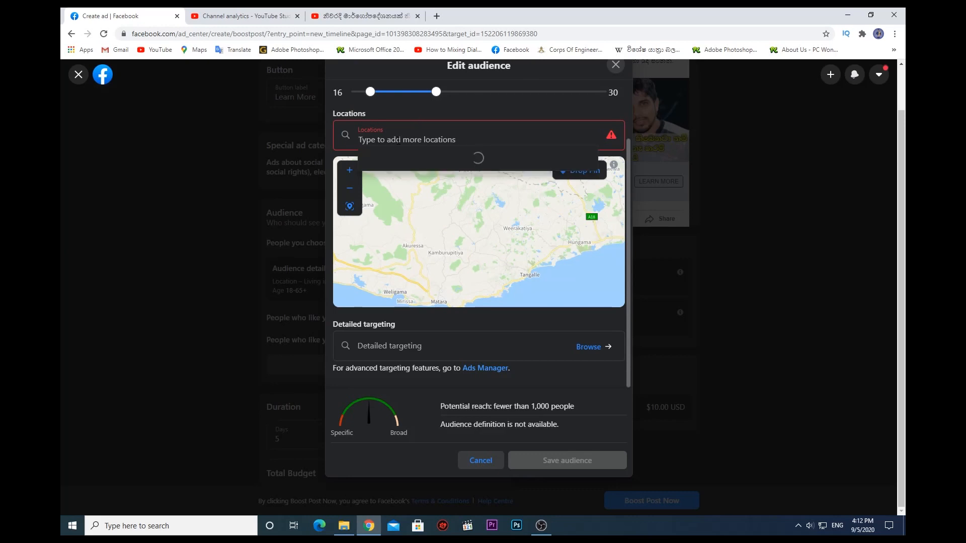
{"action": "type", "text": "sri lanka"}
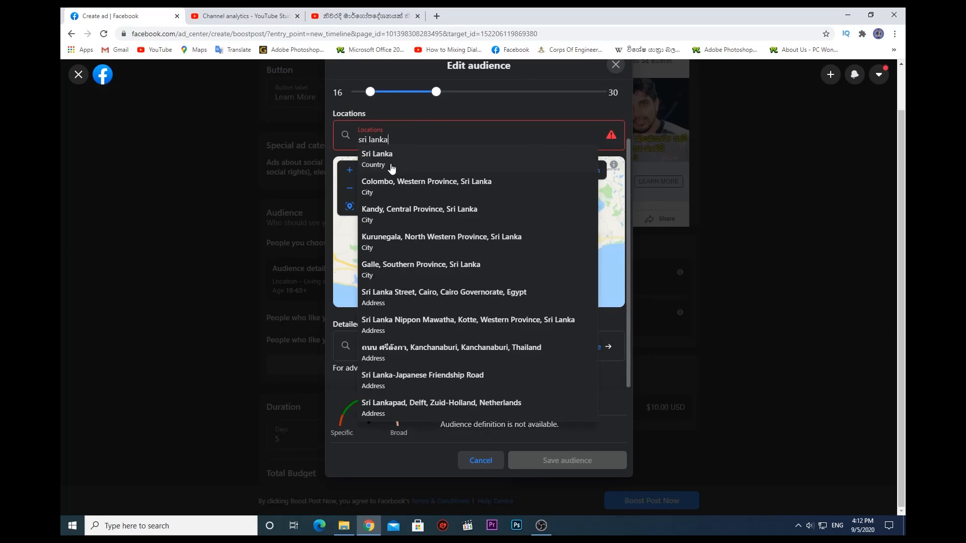
{"action": "left_click", "coordinate": [394, 164]}
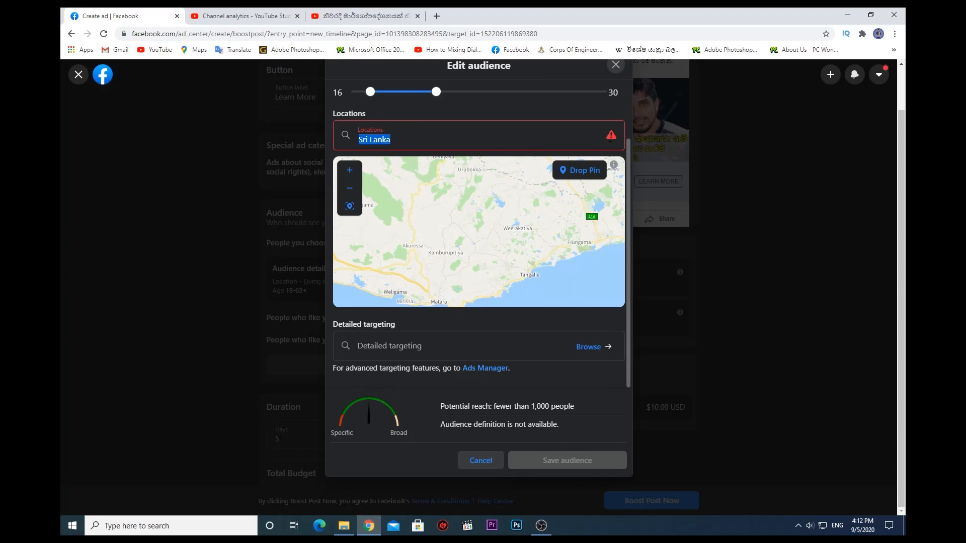
{"action": "left_click", "coordinate": [542, 141]}
{"action": "left_click", "coordinate": [373, 166]}
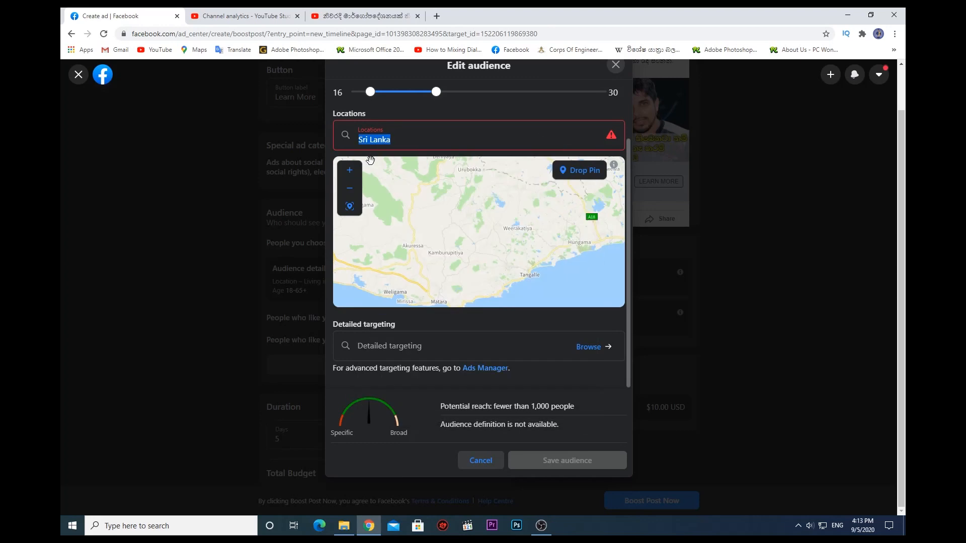
{"action": "left_click", "coordinate": [432, 147]}
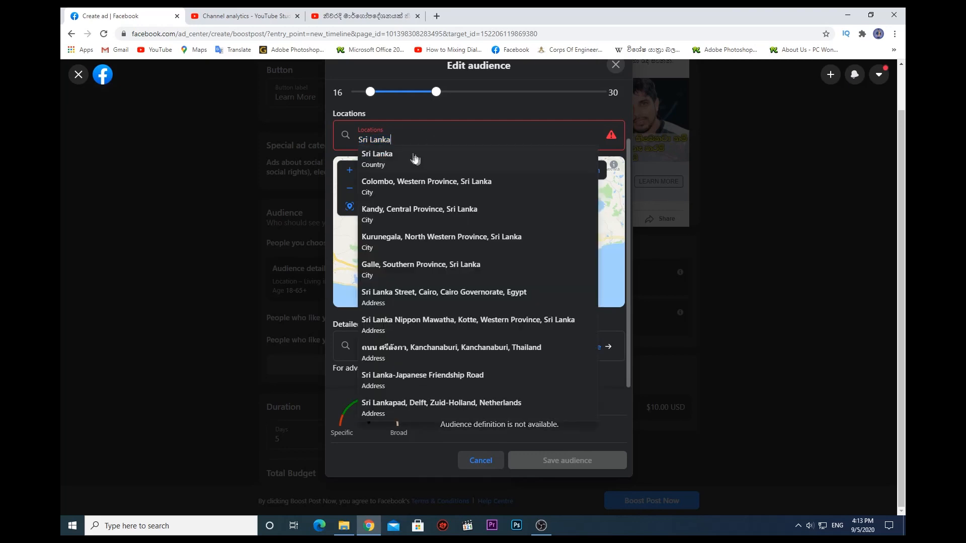
{"action": "left_click", "coordinate": [443, 153]}
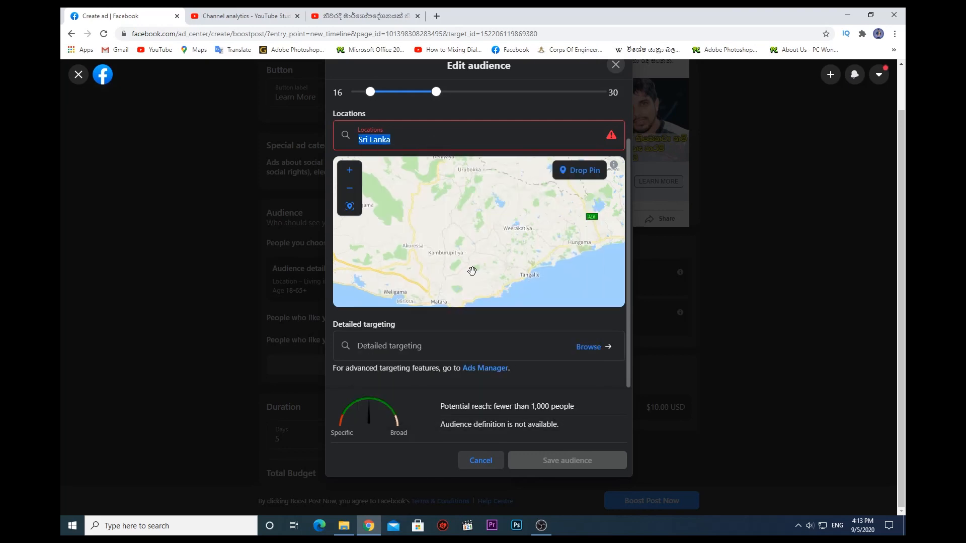
Add Colombo from the suggestions for Sri Lanka and remove it from the target locations again.
{"action": "left_click", "coordinate": [440, 145]}
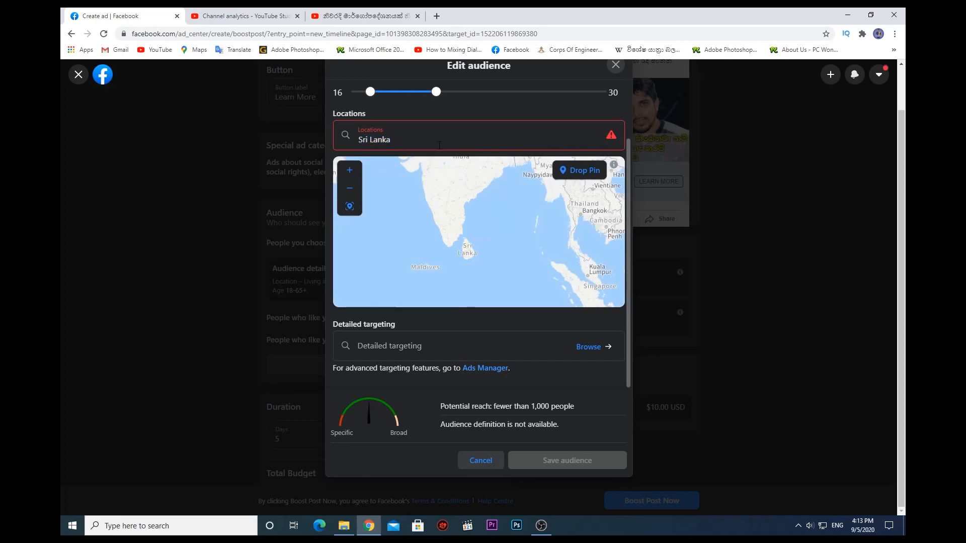
{"action": "left_click", "coordinate": [439, 146]}
{"action": "left_click", "coordinate": [439, 181]}
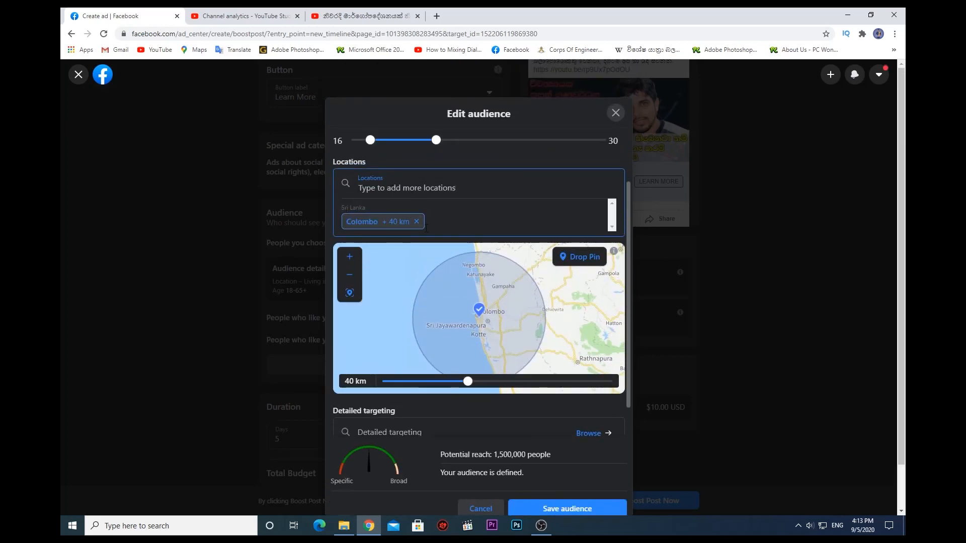
{"action": "left_click", "coordinate": [417, 222]}
Search the locations for colombo and add Colombo, Western Province, Sri Lanka as the target location.
{"action": "left_click", "coordinate": [398, 146]}
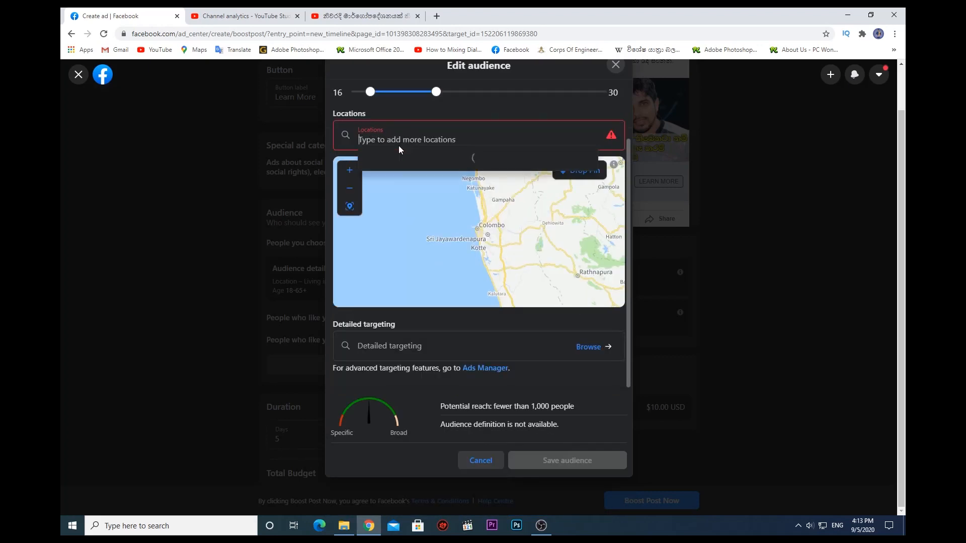
{"action": "type", "text": "colo"}
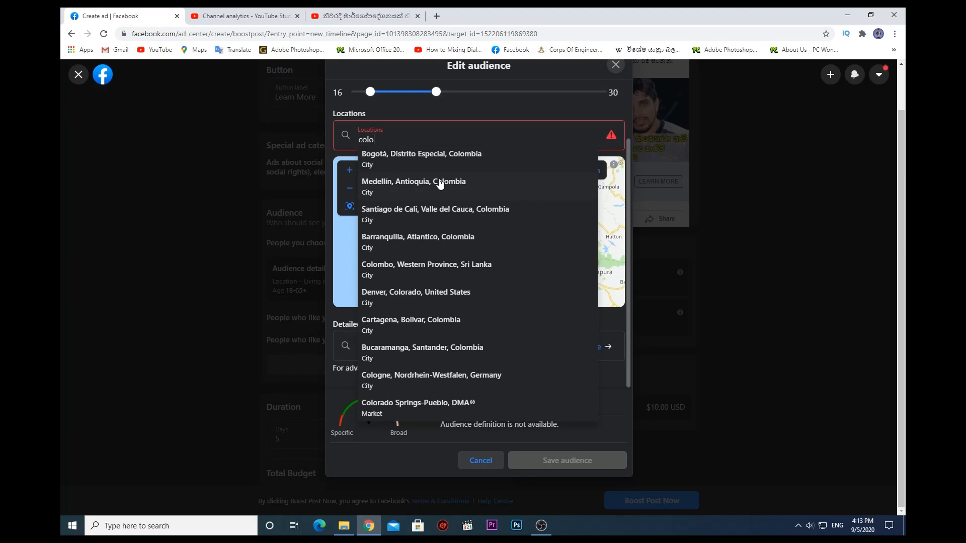
{"action": "key", "text": "BackSpace"}
{"action": "key", "text": "BackSpace"}
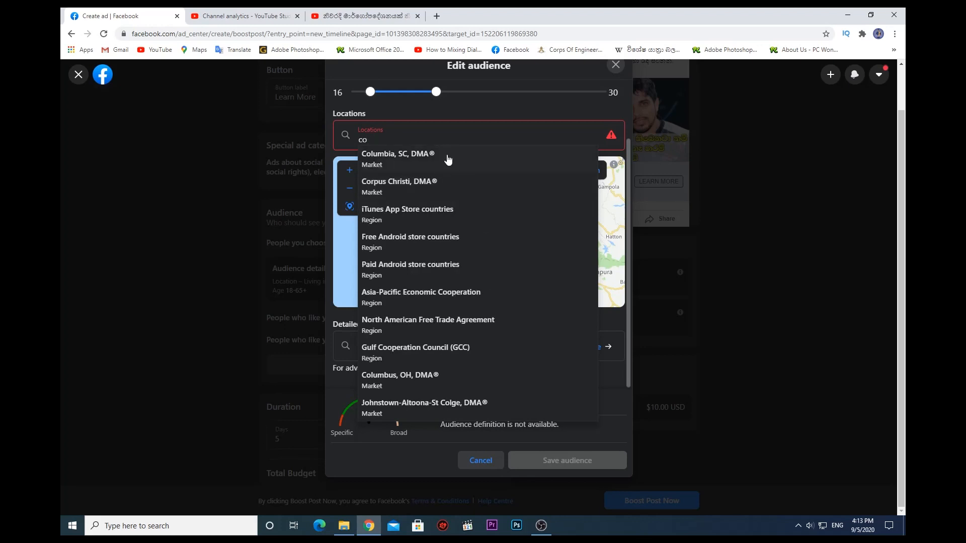
{"action": "type", "text": "lo"}
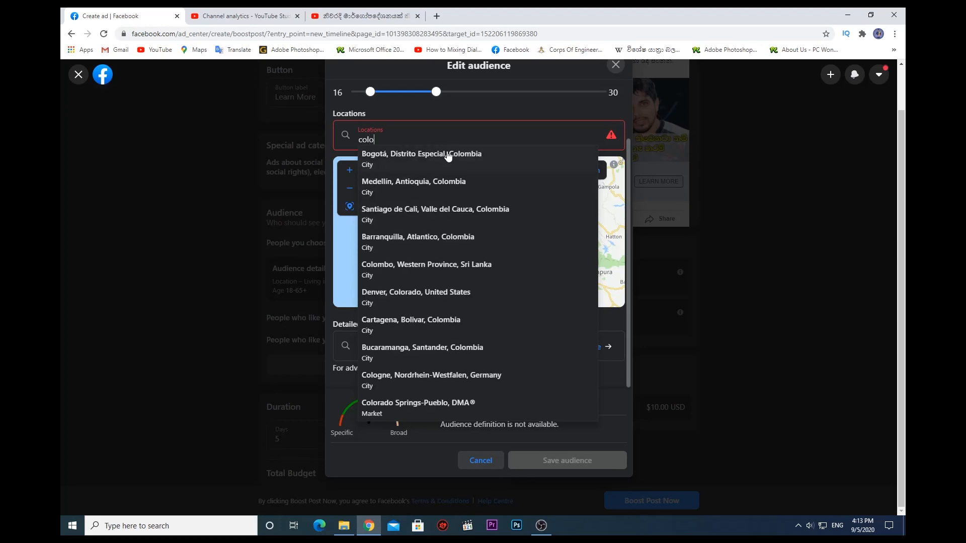
{"action": "type", "text": "mbo"}
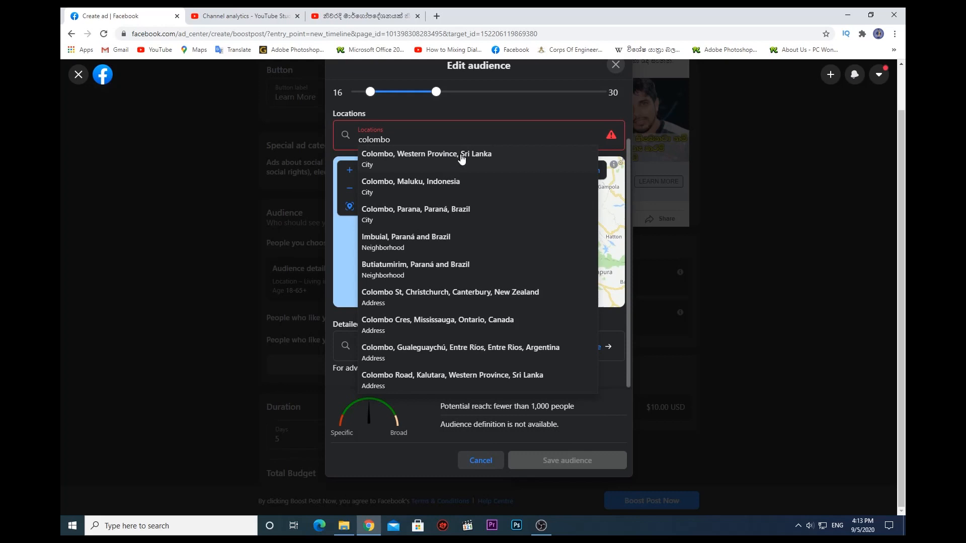
{"action": "left_click", "coordinate": [462, 159]}
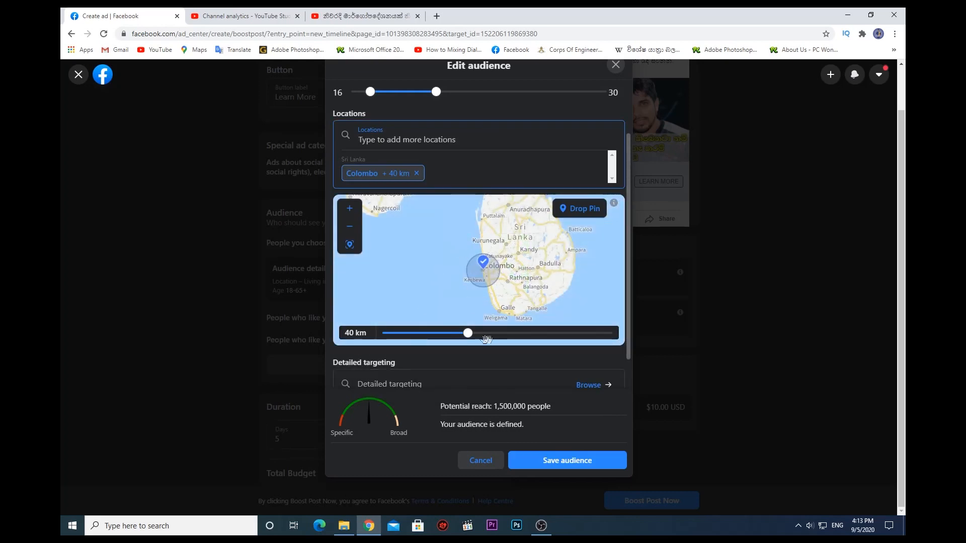
Set the targeting radius around Colombo to 46 km.
{"action": "left_click_drag", "start_coordinate": [461, 341], "coordinate": [488, 333]}
{"action": "scroll", "coordinate": [488, 265], "scroll_direction": "down", "scroll_amount": 1}
{"action": "left_click_drag", "start_coordinate": [483, 246], "coordinate": [514, 229]}
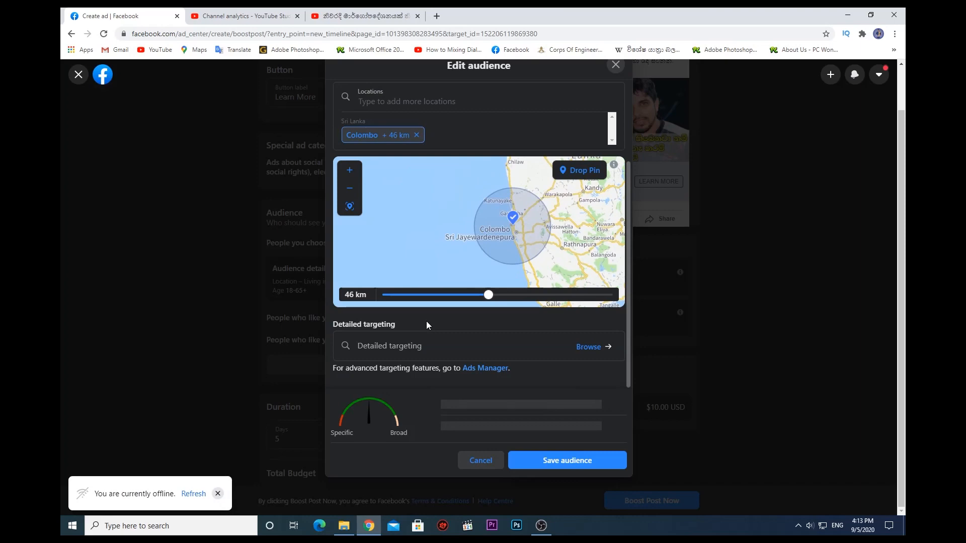
{"action": "scroll", "coordinate": [409, 317], "scroll_direction": "up", "scroll_amount": 2}
{"action": "scroll", "coordinate": [408, 316], "scroll_direction": "up", "scroll_amount": 2}
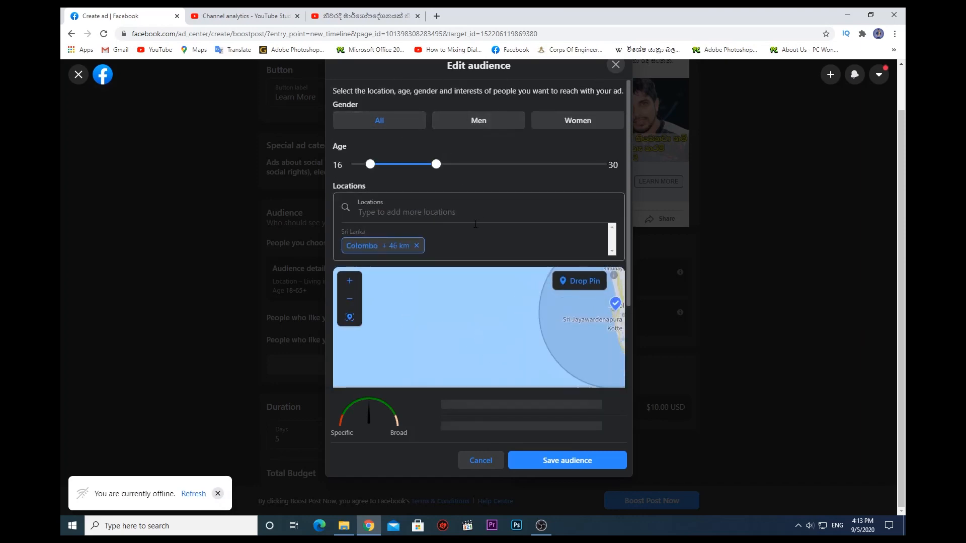
Search the detailed targeting for colombo, add University of Colombo and remove it again.
{"action": "scroll", "coordinate": [474, 228], "scroll_direction": "down", "scroll_amount": 4}
{"action": "scroll", "coordinate": [474, 228], "scroll_direction": "down", "scroll_amount": 1}
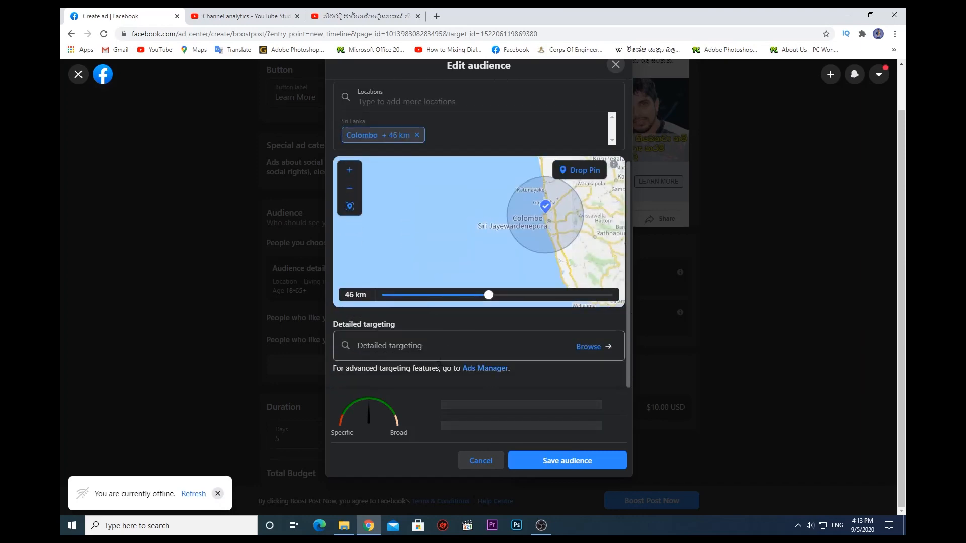
{"action": "left_click", "coordinate": [429, 347]}
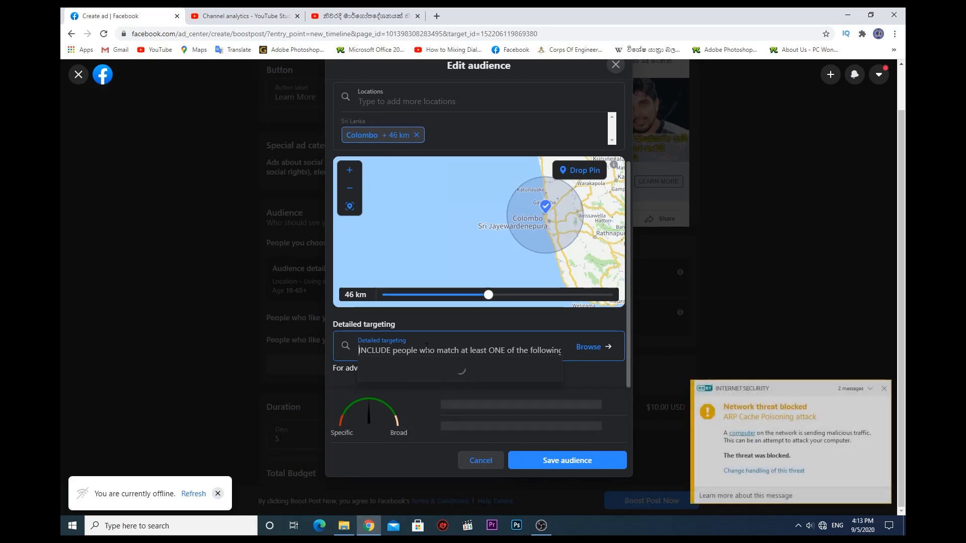
{"action": "type", "text": "colombo"}
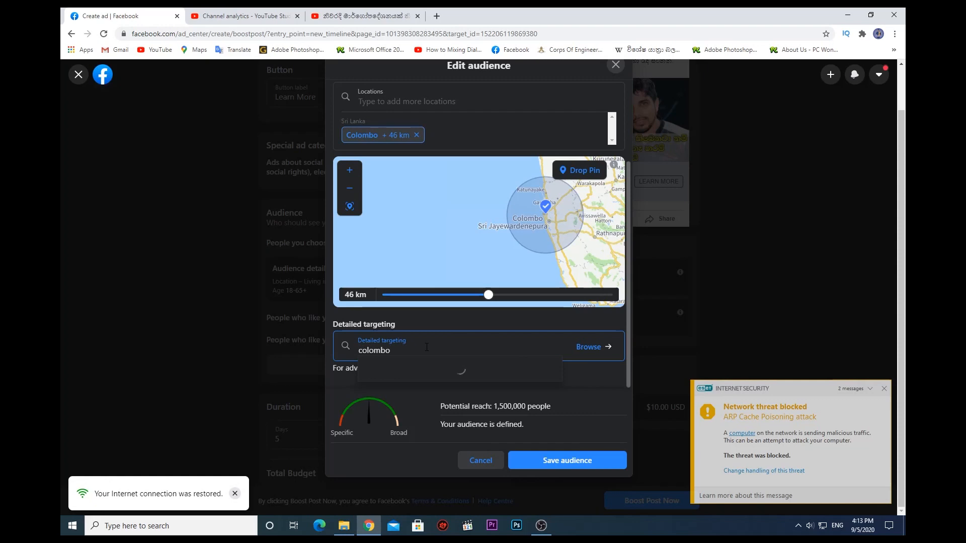
{"action": "left_click", "coordinate": [884, 387]}
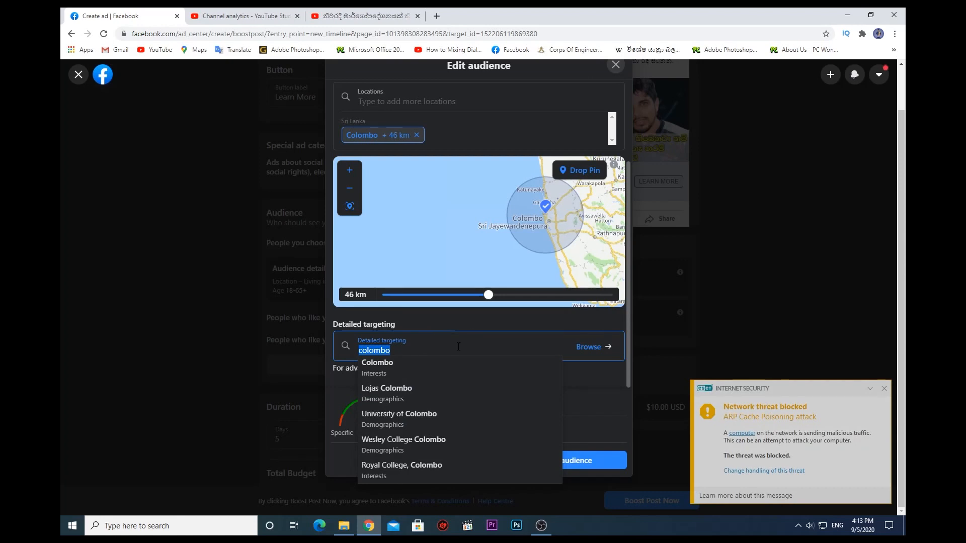
{"action": "left_click", "coordinate": [408, 428]}
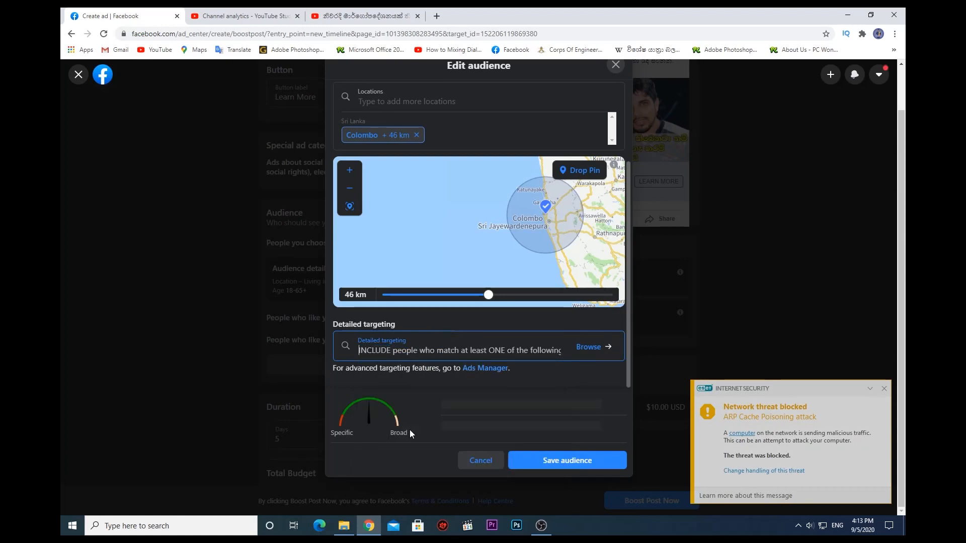
{"action": "left_click", "coordinate": [562, 352]}
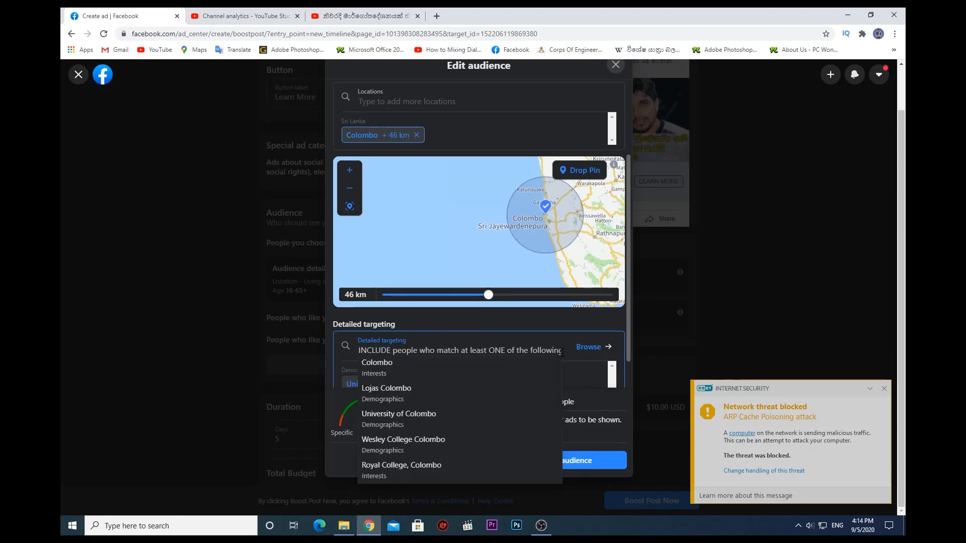
{"action": "left_click", "coordinate": [536, 354]}
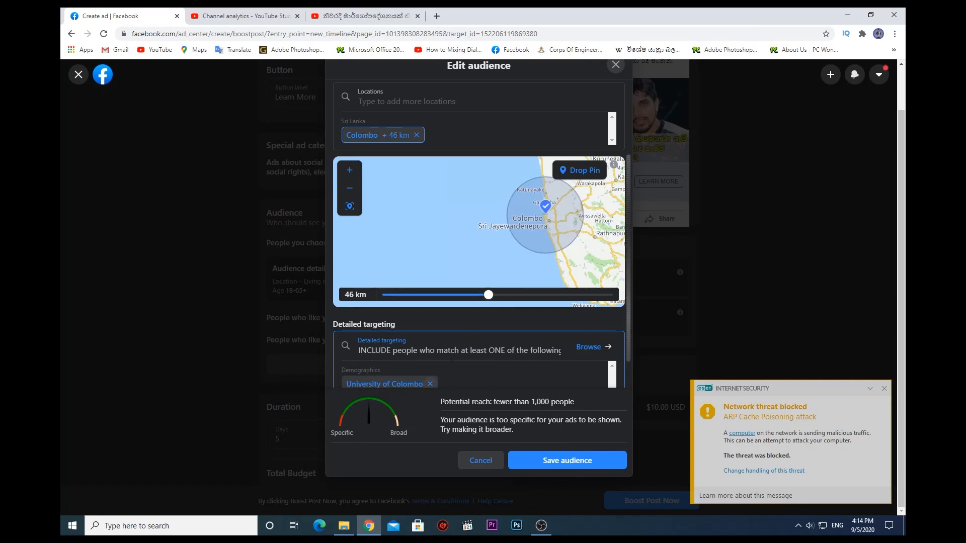
{"action": "left_click", "coordinate": [430, 384]}
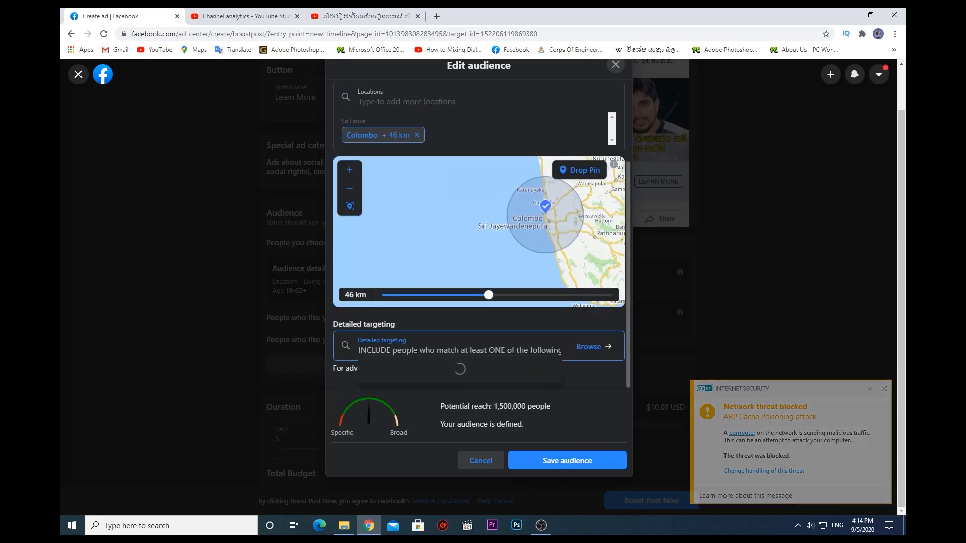
{"action": "left_click", "coordinate": [415, 356]}
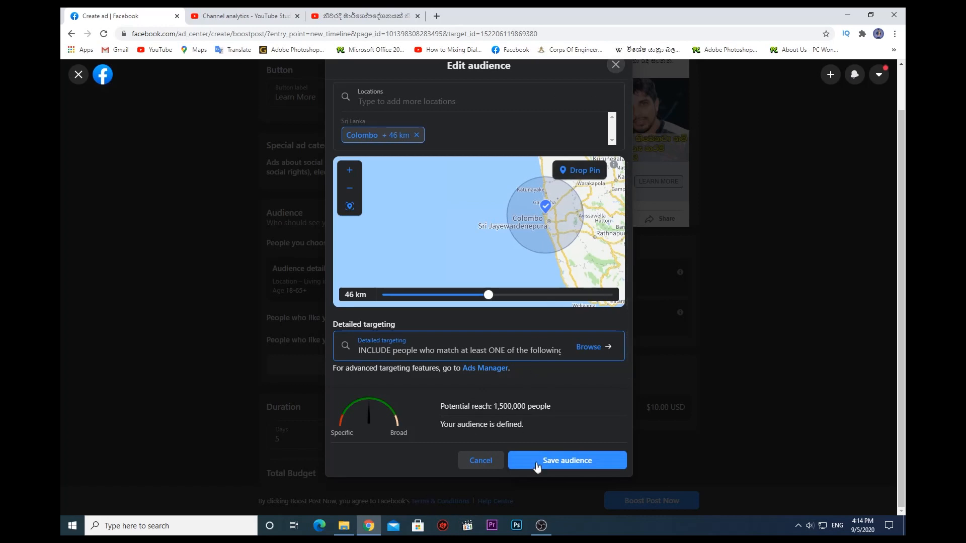
Check the audience's potential reach and inspect the targeted area around Colombo on the map.
{"action": "left_click", "coordinate": [370, 406]}
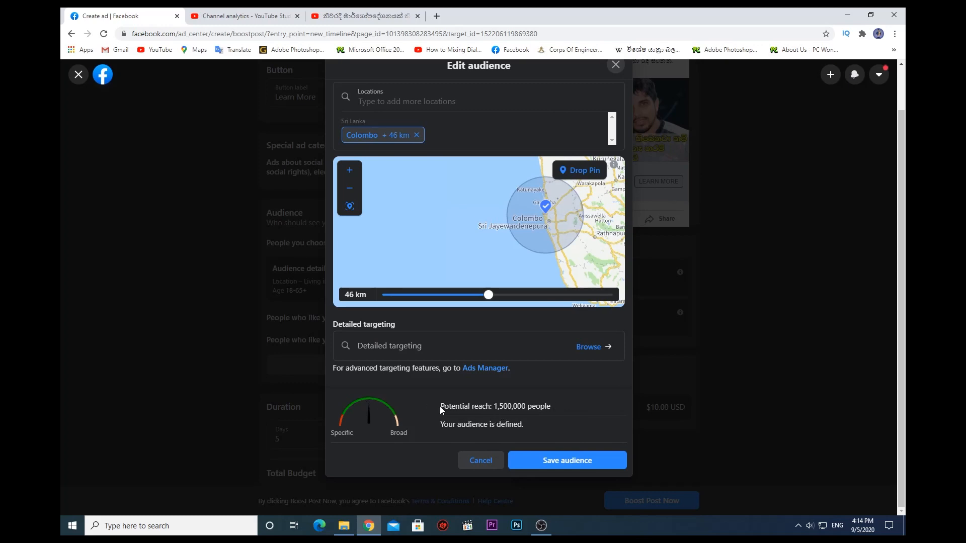
{"action": "left_click_drag", "start_coordinate": [441, 407], "coordinate": [551, 406]}
{"action": "scroll", "coordinate": [487, 232], "scroll_direction": "up", "scroll_amount": 1}
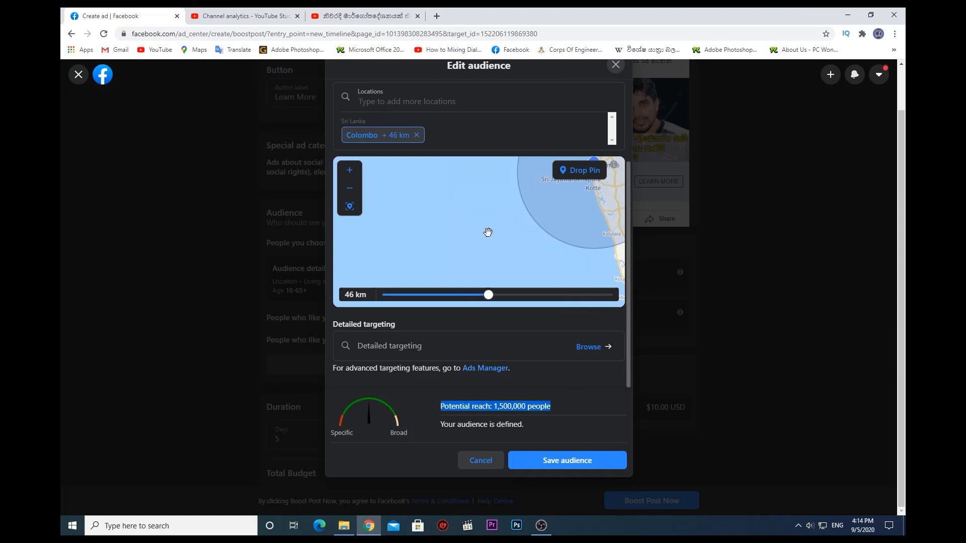
{"action": "scroll", "coordinate": [488, 232], "scroll_direction": "down", "scroll_amount": 3}
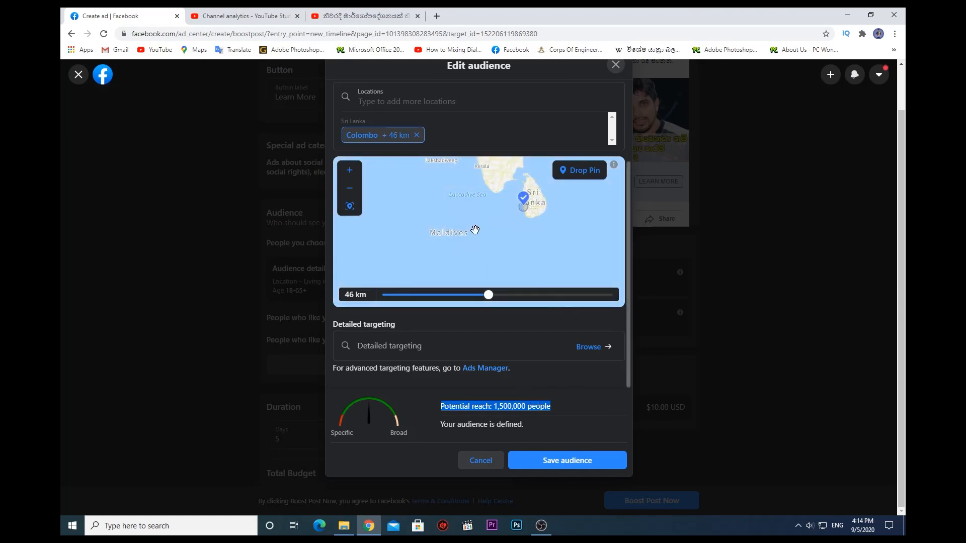
{"action": "left_click", "coordinate": [350, 207]}
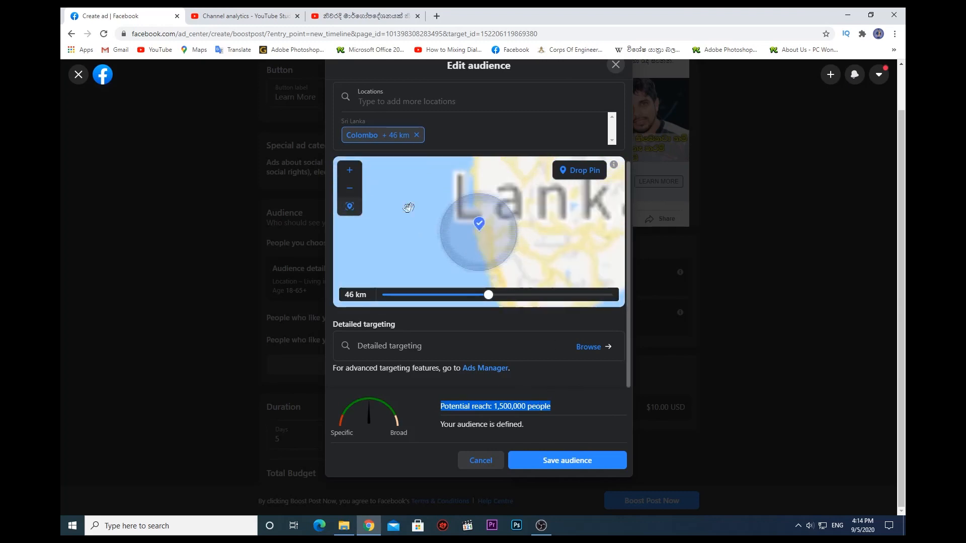
Replace Colombo with Matara, Southern Province, Sri Lanka as the audience's target location.
{"action": "left_click", "coordinate": [417, 135]}
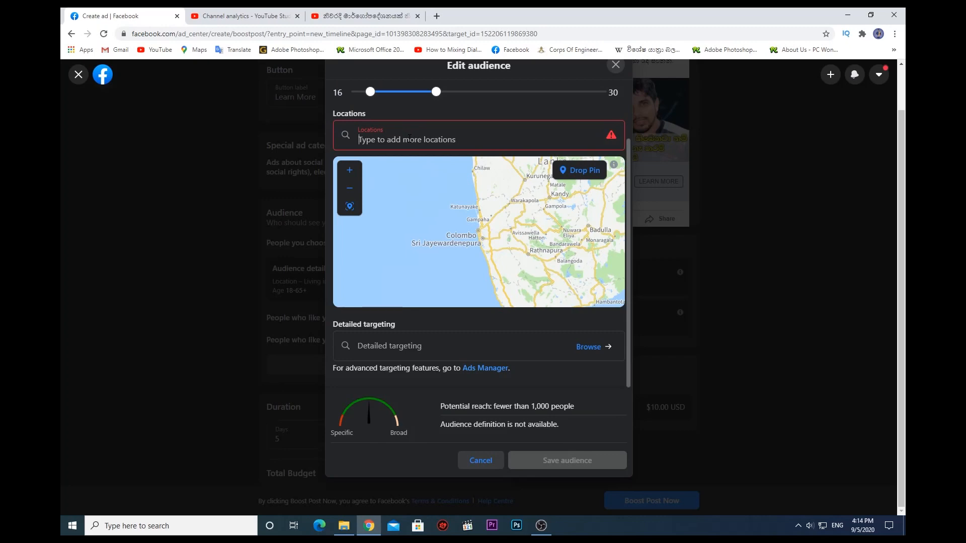
{"action": "type", "text": "matara"}
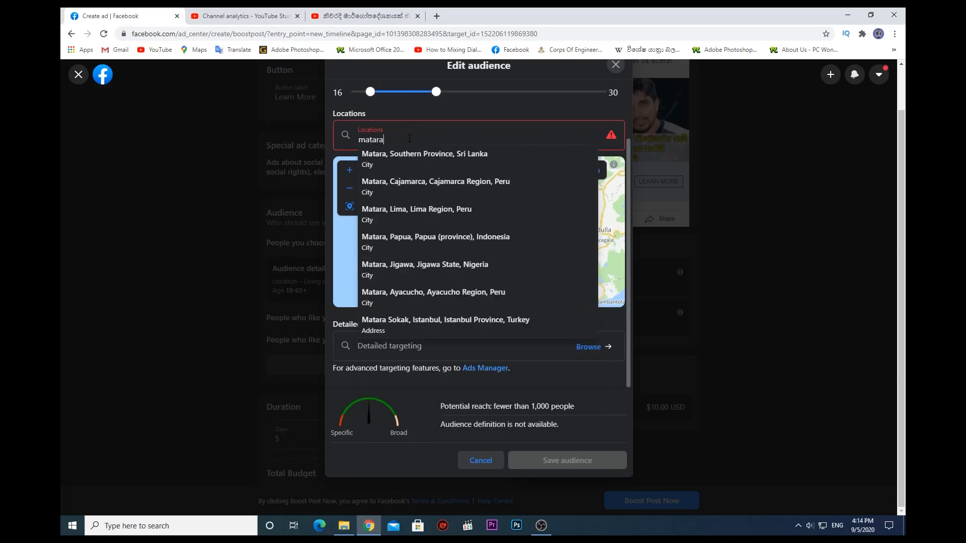
{"action": "left_click", "coordinate": [424, 153]}
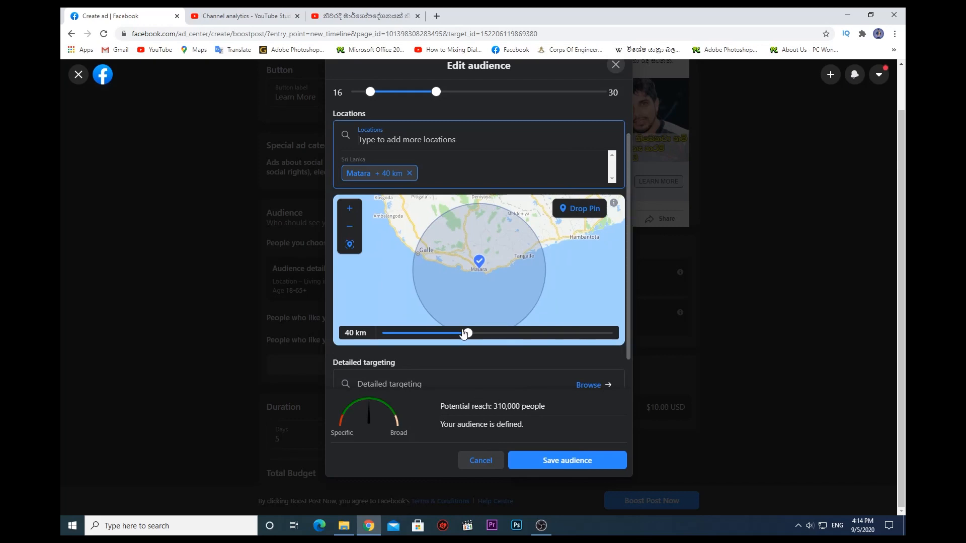
Search the detailed targeting for matara, add the interest Mataram (city) and remove it again.
{"action": "scroll", "coordinate": [437, 367], "scroll_direction": "down", "scroll_amount": 1}
{"action": "left_click", "coordinate": [424, 349]}
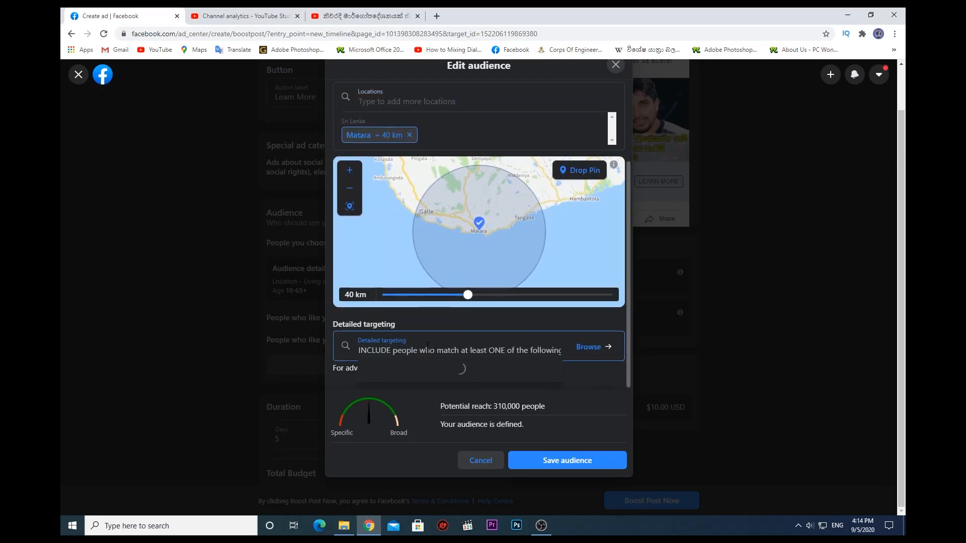
{"action": "type", "text": "matara"}
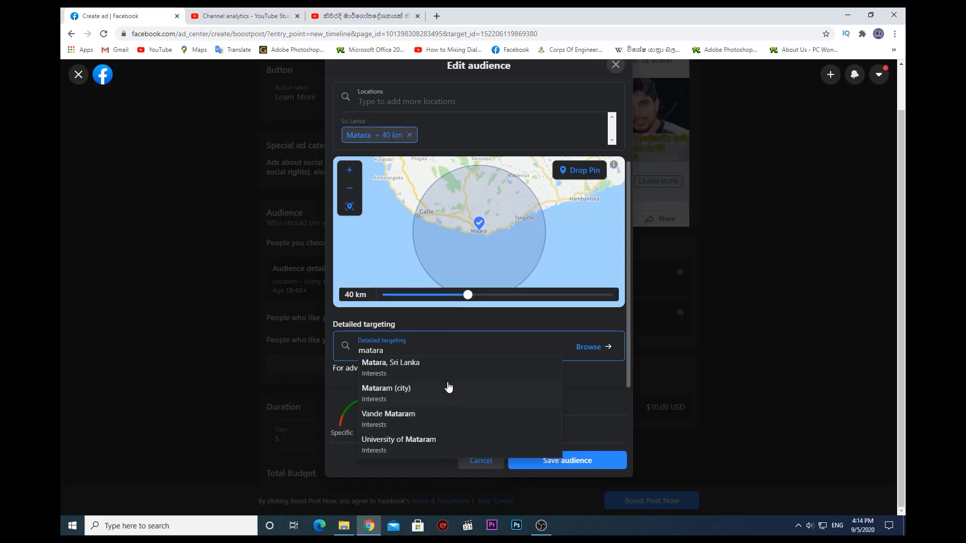
{"action": "left_click", "coordinate": [428, 368]}
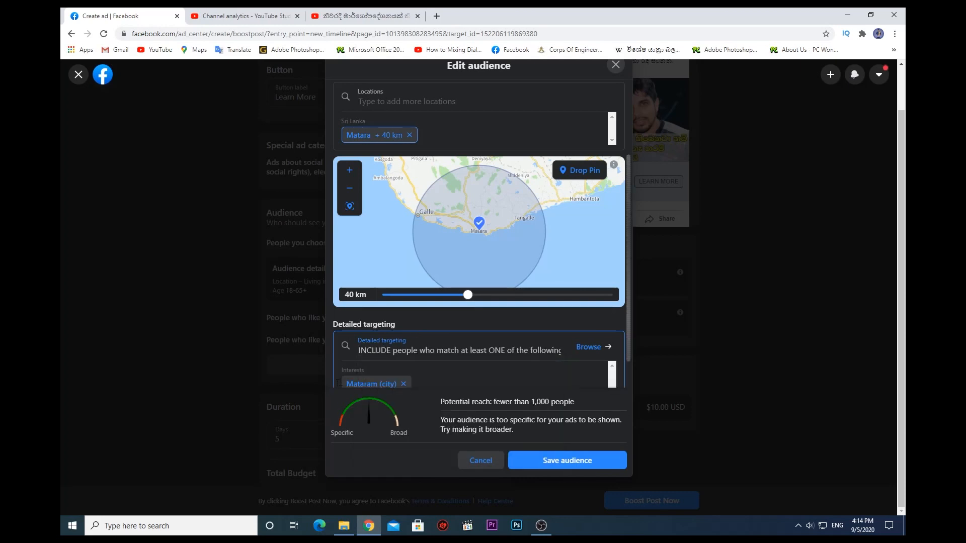
{"action": "left_click", "coordinate": [406, 384]}
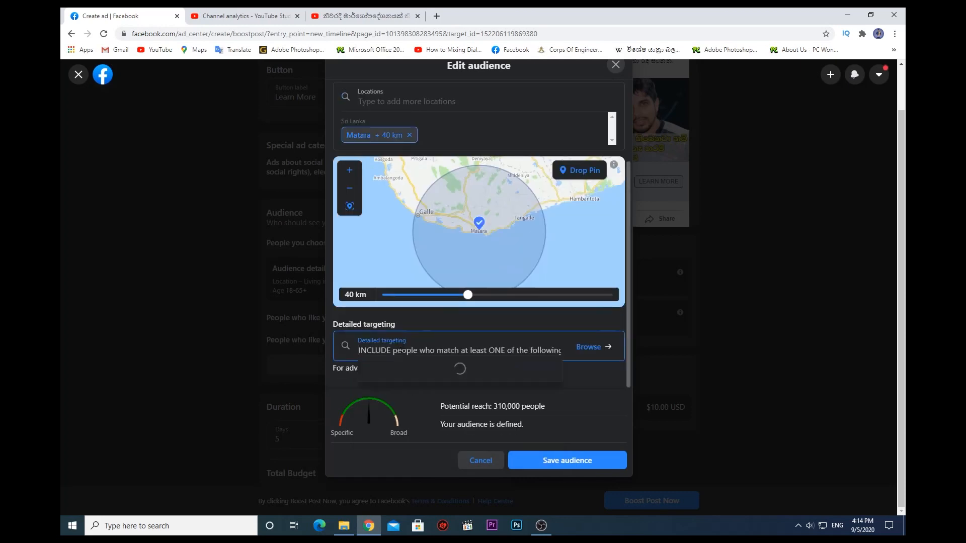
Dismiss the prompt about closing the audience dialogue and save the edited audience.
{"action": "left_click", "coordinate": [616, 64]}
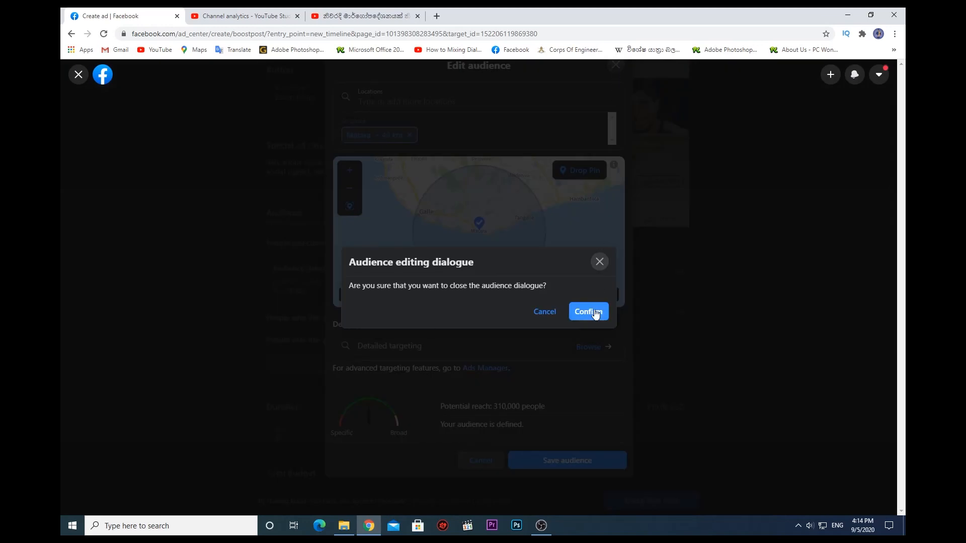
{"action": "left_click", "coordinate": [598, 266]}
{"action": "left_click", "coordinate": [566, 460]}
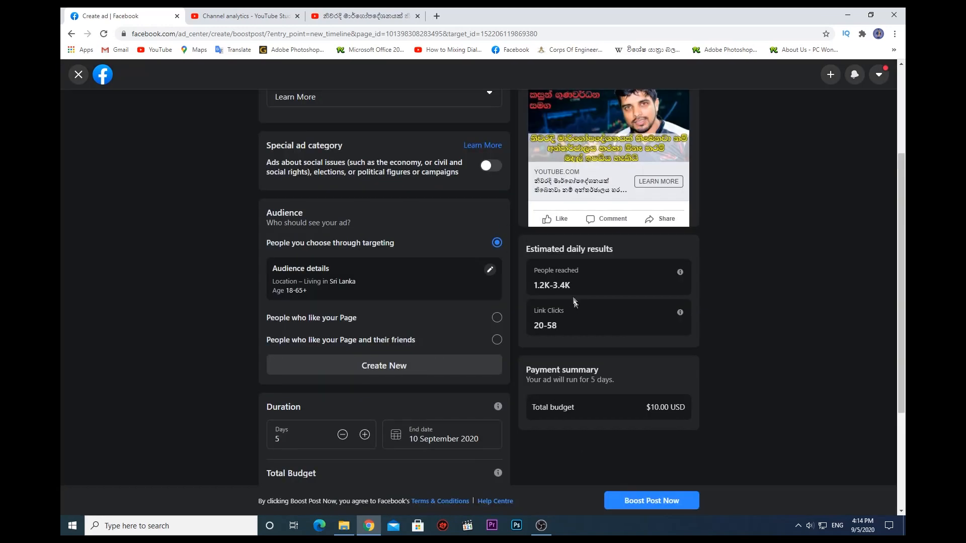
Switch the ad's audience to People who like your Page and return to People you choose through targeting.
{"action": "scroll", "coordinate": [468, 302], "scroll_direction": "up", "scroll_amount": 1}
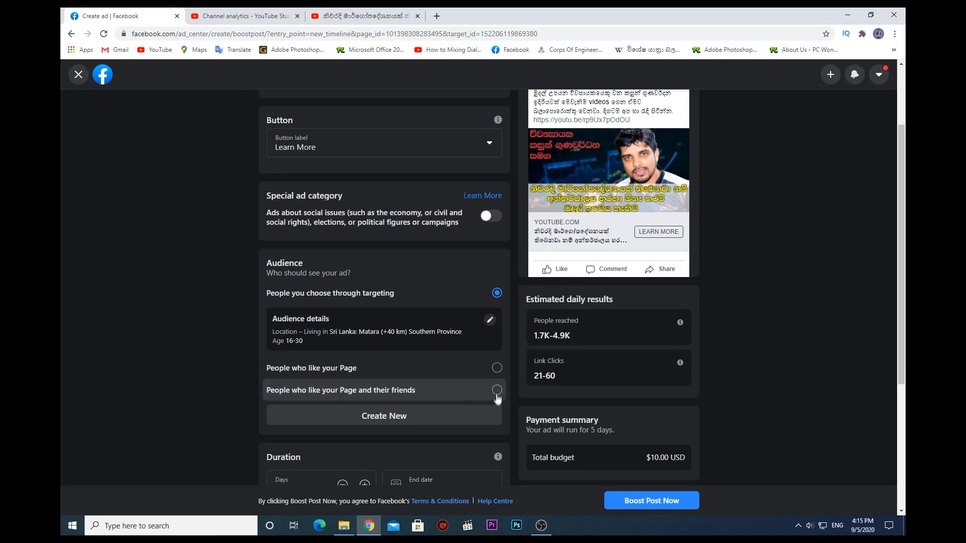
{"action": "scroll", "coordinate": [483, 387], "scroll_direction": "up", "scroll_amount": 2}
{"action": "scroll", "coordinate": [482, 378], "scroll_direction": "down", "scroll_amount": 4}
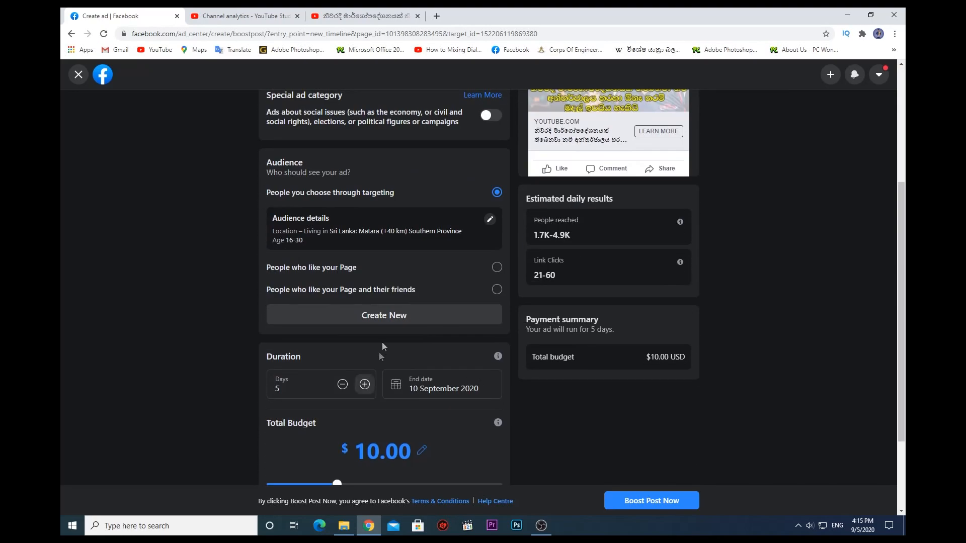
{"action": "scroll", "coordinate": [438, 320], "scroll_direction": "down", "scroll_amount": 2}
{"action": "scroll", "coordinate": [435, 312], "scroll_direction": "up", "scroll_amount": 6}
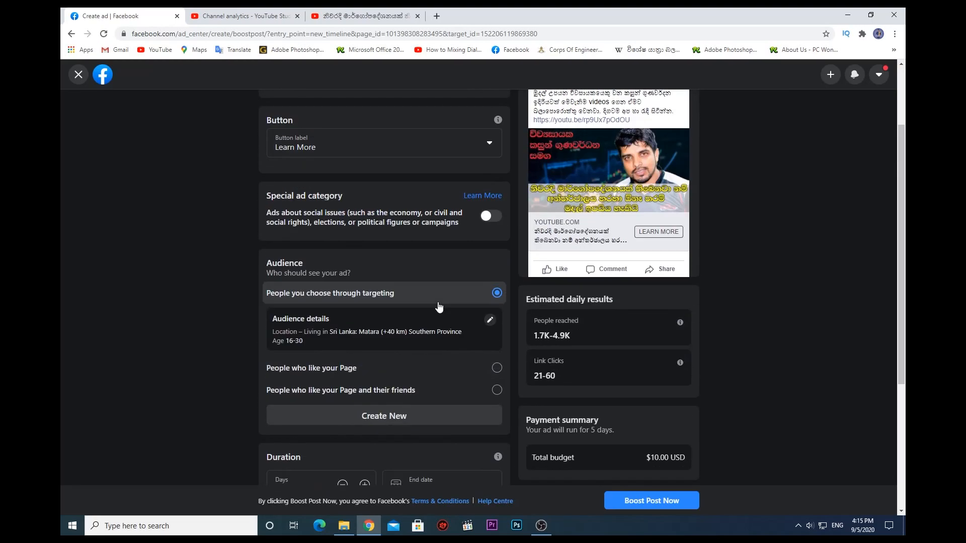
{"action": "scroll", "coordinate": [453, 353], "scroll_direction": "down", "scroll_amount": 2}
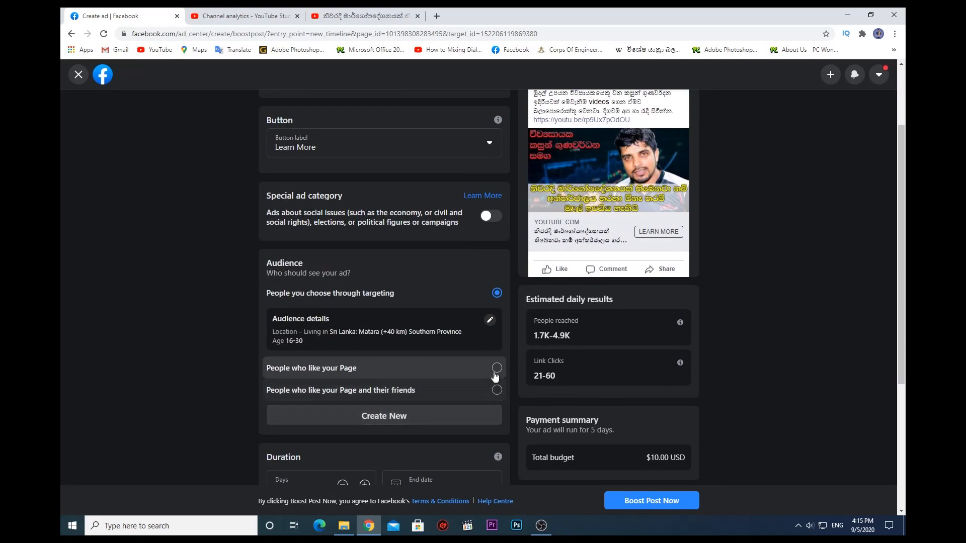
{"action": "left_click", "coordinate": [496, 369]}
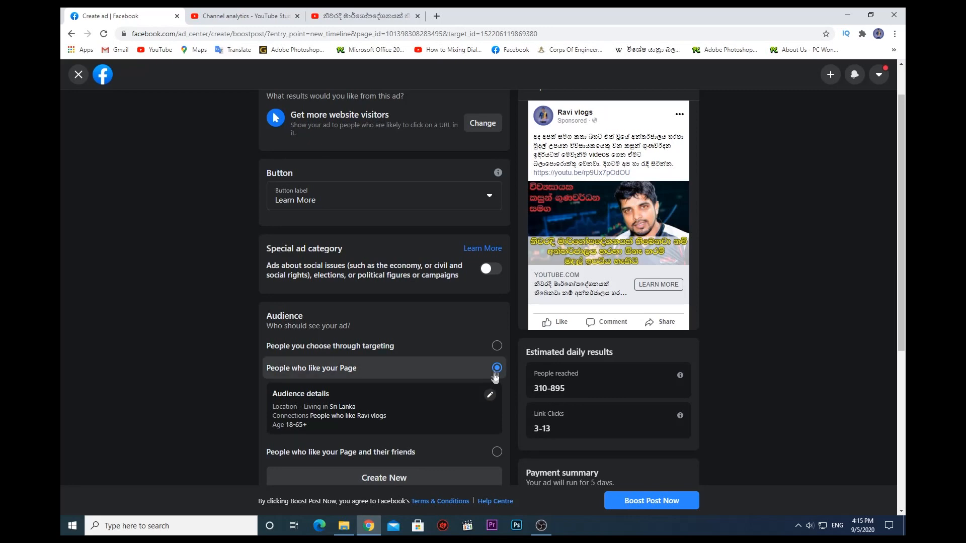
{"action": "left_click", "coordinate": [494, 349]}
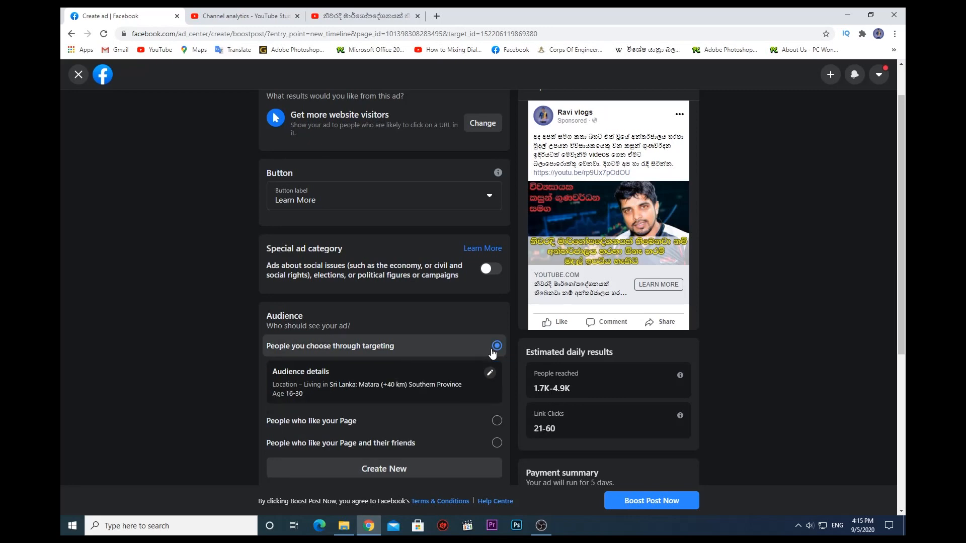
Try the audience People who like your Page and their friends, and switch back to People you choose through targeting.
{"action": "left_click", "coordinate": [497, 421]}
{"action": "scroll", "coordinate": [500, 439], "scroll_direction": "down", "scroll_amount": 2}
{"action": "left_click", "coordinate": [493, 348]}
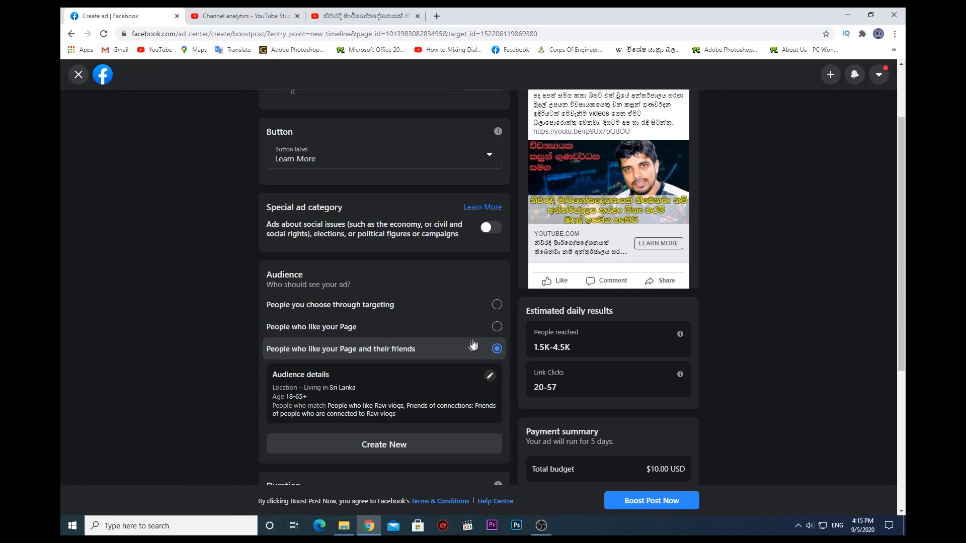
{"action": "left_click", "coordinate": [495, 305]}
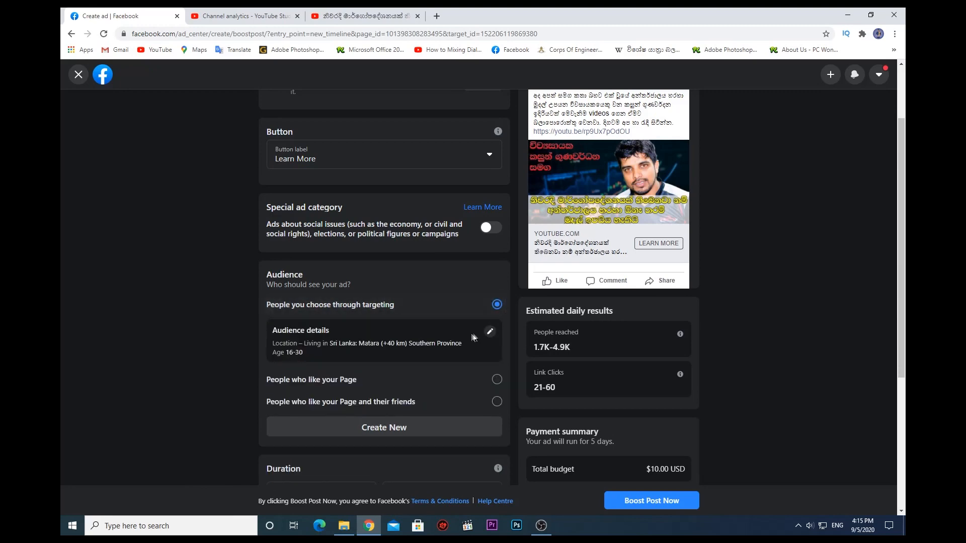
Shorten the ad's duration by one day and set it back to 5 days.
{"action": "scroll", "coordinate": [473, 337], "scroll_direction": "down", "scroll_amount": 2}
{"action": "scroll", "coordinate": [438, 352], "scroll_direction": "down", "scroll_amount": 2}
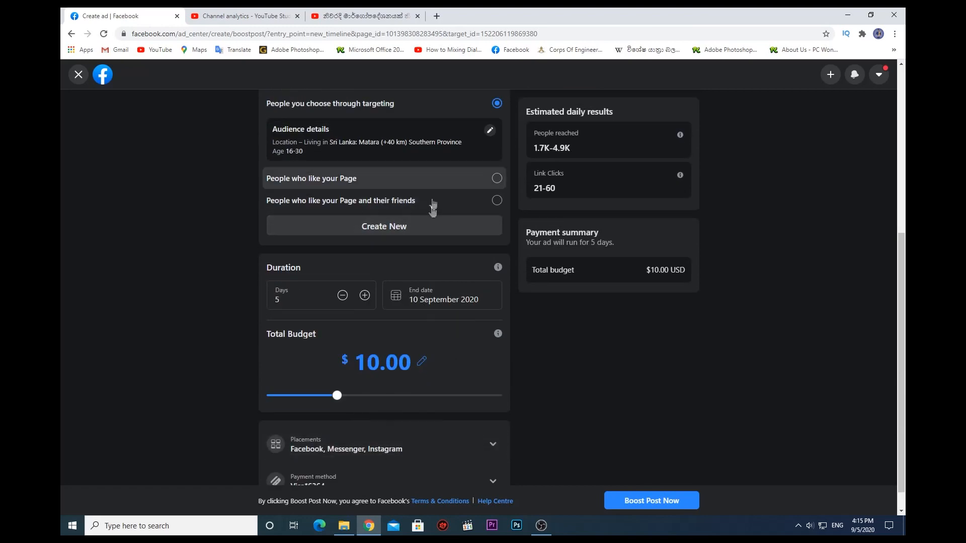
{"action": "scroll", "coordinate": [493, 161], "scroll_direction": "up", "scroll_amount": 2}
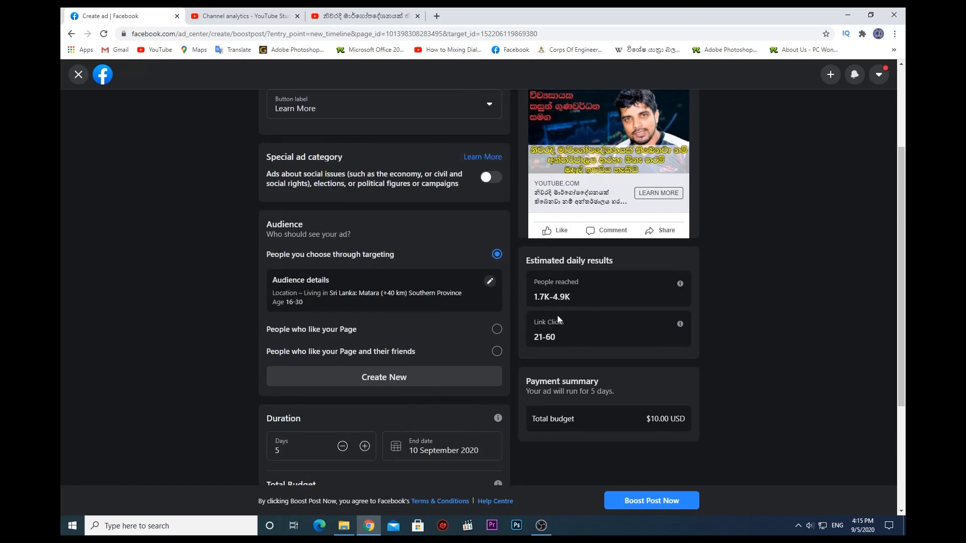
{"action": "scroll", "coordinate": [574, 320], "scroll_direction": "up", "scroll_amount": 2}
{"action": "scroll", "coordinate": [606, 322], "scroll_direction": "down", "scroll_amount": 3}
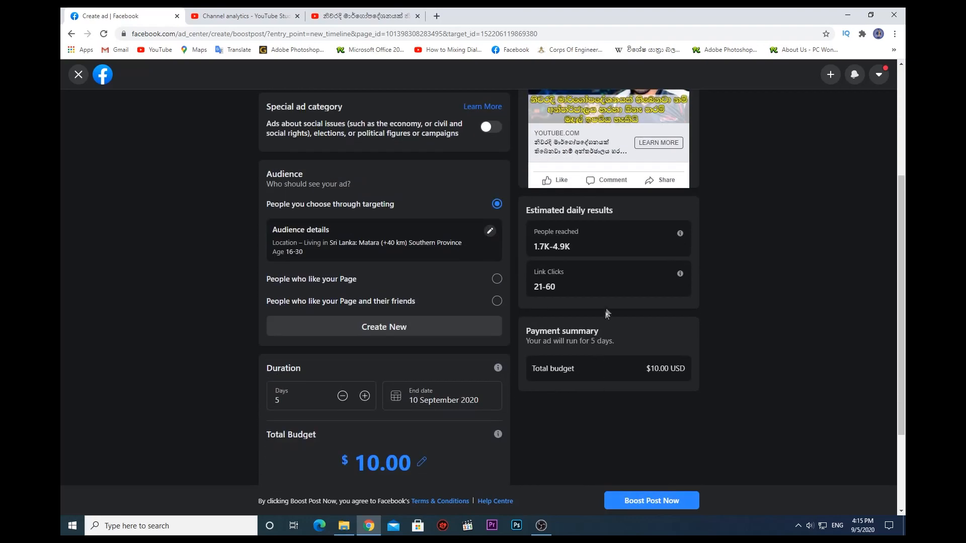
{"action": "scroll", "coordinate": [654, 399], "scroll_direction": "down", "scroll_amount": 1}
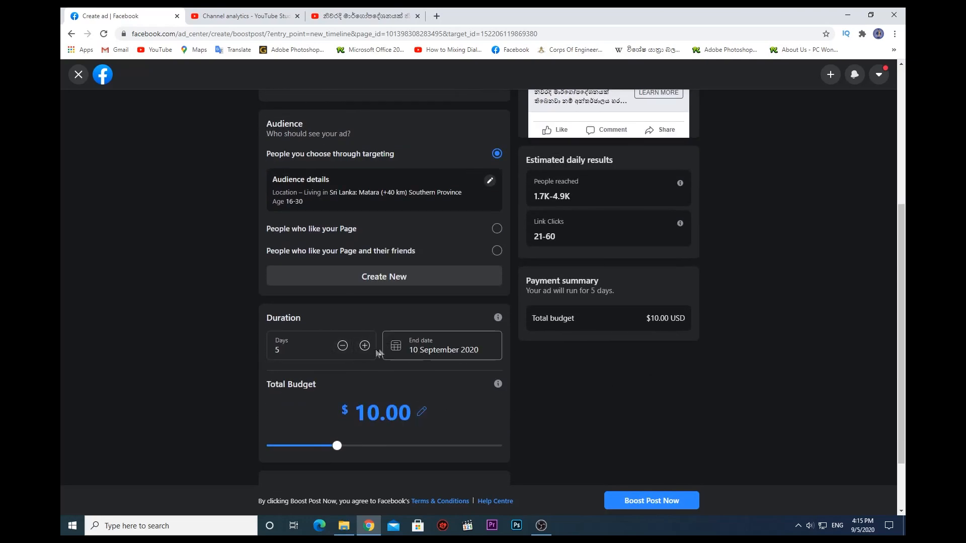
{"action": "left_click", "coordinate": [343, 346]}
{"action": "left_click", "coordinate": [365, 346]}
{"action": "scroll", "coordinate": [399, 373], "scroll_direction": "down", "scroll_amount": 2}
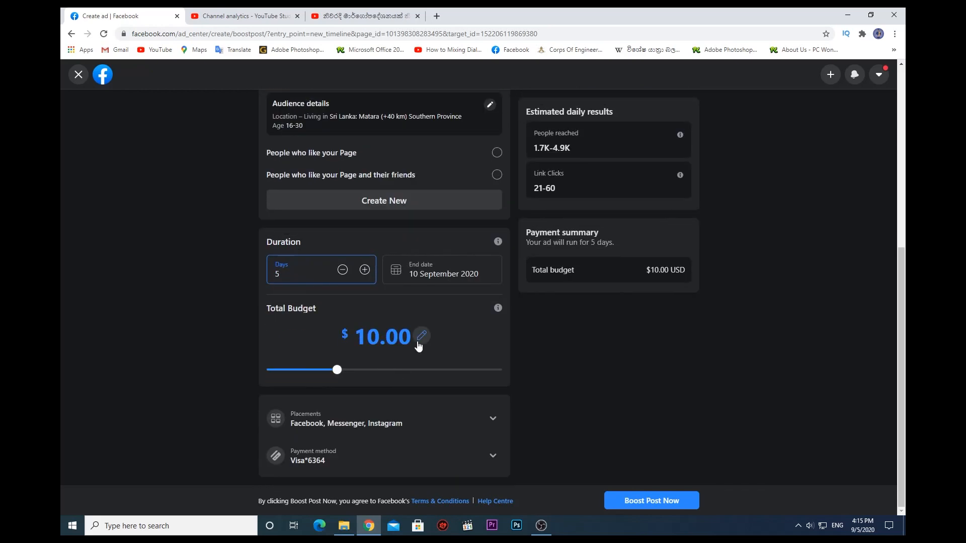
Try total budgets of $1, $500 and $30 for the ad, and set the total budget back to $10.
{"action": "left_click", "coordinate": [336, 372]}
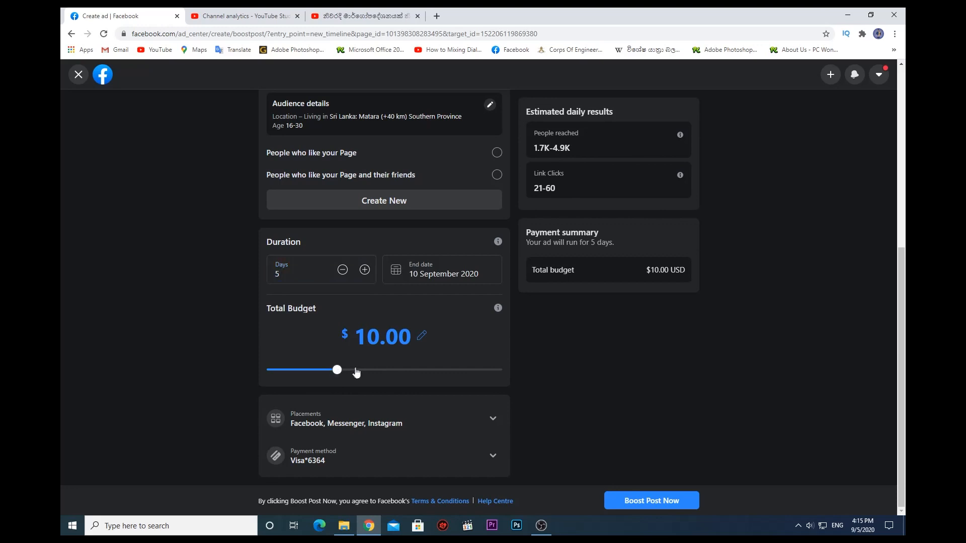
{"action": "left_click_drag", "start_coordinate": [422, 374], "coordinate": [267, 373]}
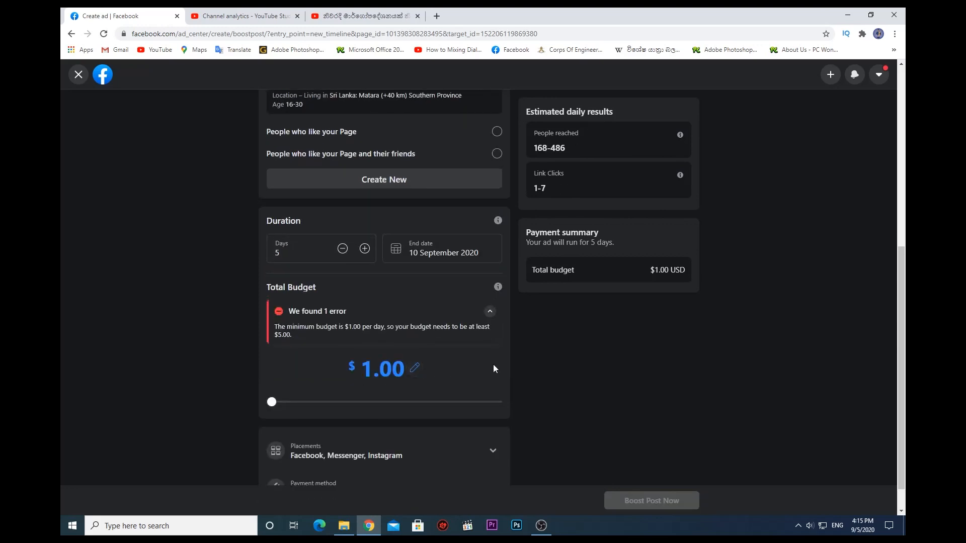
{"action": "left_click_drag", "start_coordinate": [494, 365], "coordinate": [493, 366]}
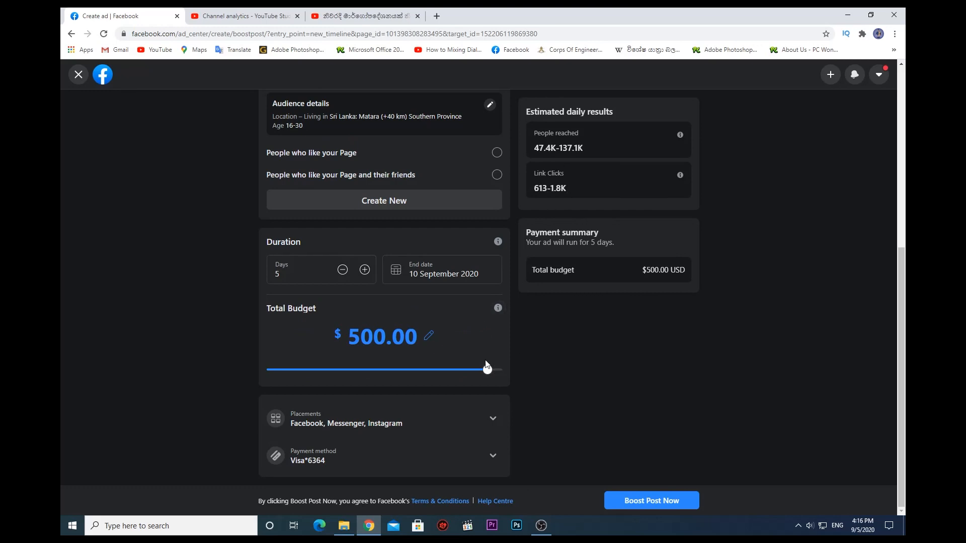
{"action": "left_click_drag", "start_coordinate": [500, 372], "coordinate": [386, 373]}
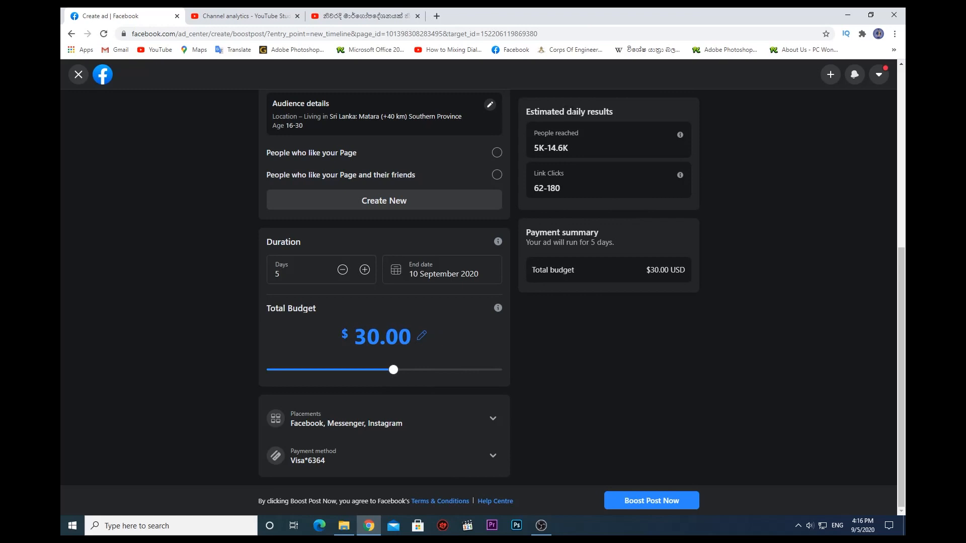
{"action": "left_click_drag", "start_coordinate": [567, 119], "coordinate": [649, 116]}
{"action": "left_click", "coordinate": [605, 109]}
{"action": "left_click_drag", "start_coordinate": [394, 371], "coordinate": [337, 373]}
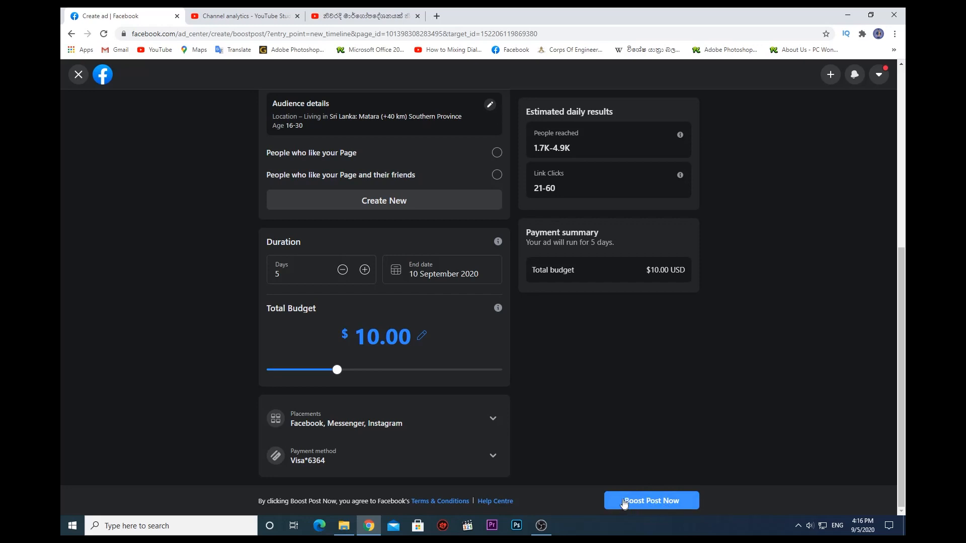
Leave the ad creation without boosting the post and confirm discarding the changes.
{"action": "left_click", "coordinate": [77, 75]}
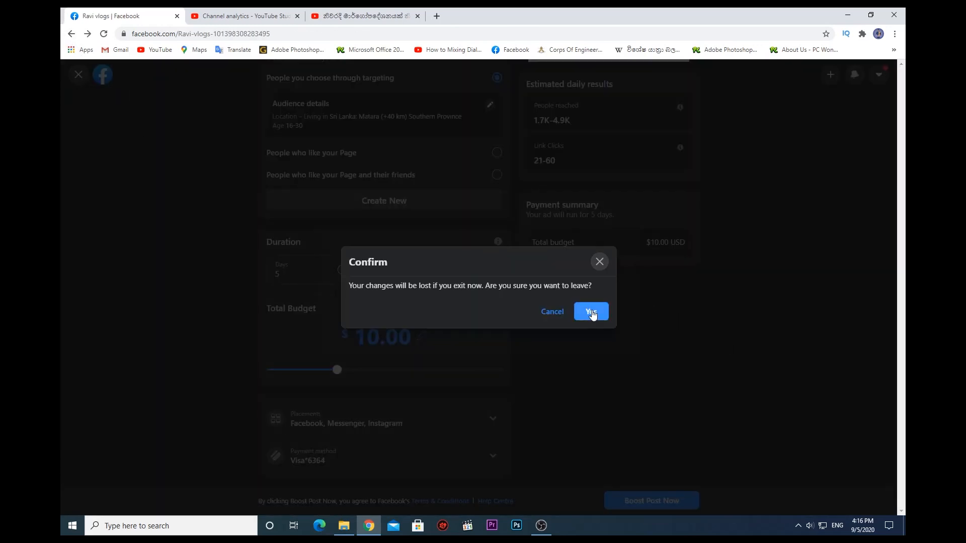
{"action": "left_click", "coordinate": [591, 313]}
Look through the Page's older posts and examine the reach and link clicks of the 12 July post's completed boost.
{"action": "scroll", "coordinate": [581, 277], "scroll_direction": "down", "scroll_amount": 15}
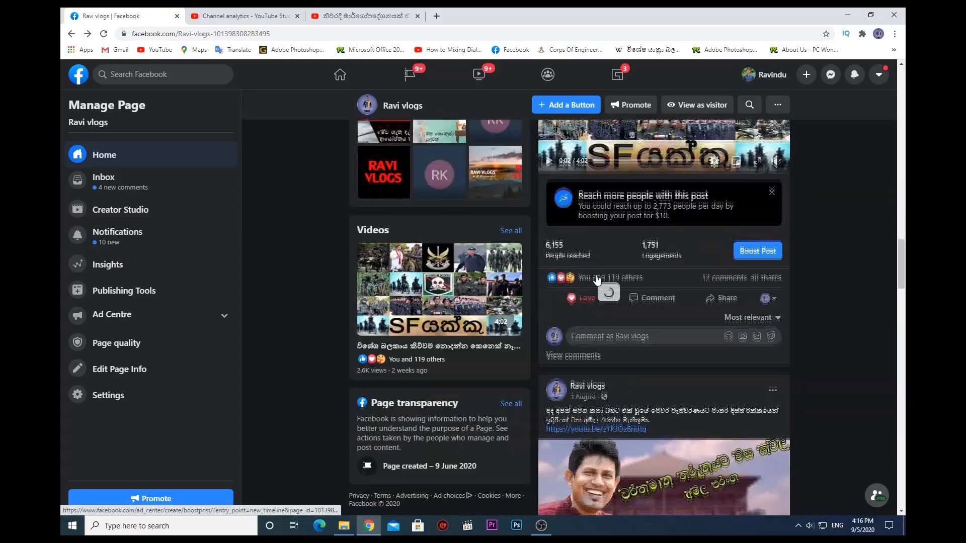
{"action": "scroll", "coordinate": [628, 351], "scroll_direction": "down", "scroll_amount": 15}
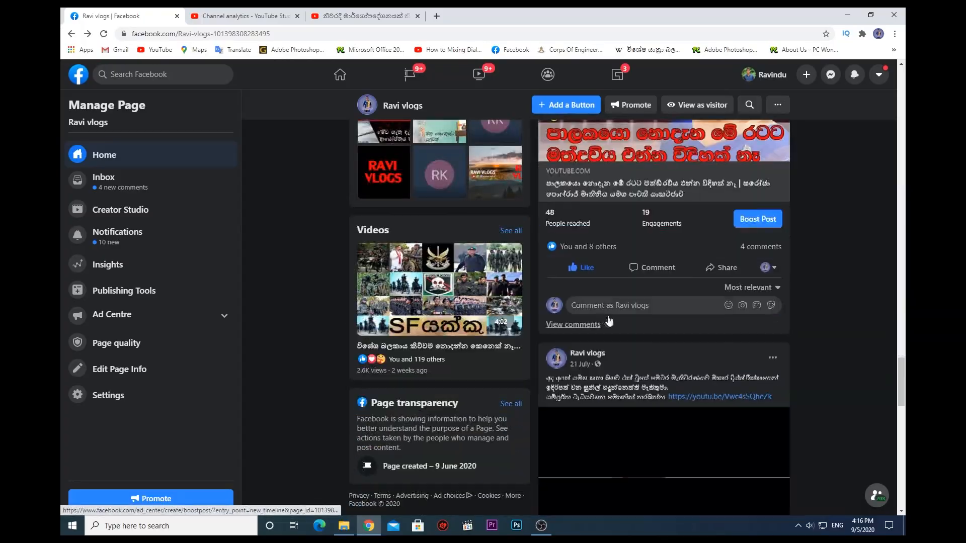
{"action": "scroll", "coordinate": [613, 306], "scroll_direction": "down", "scroll_amount": 8}
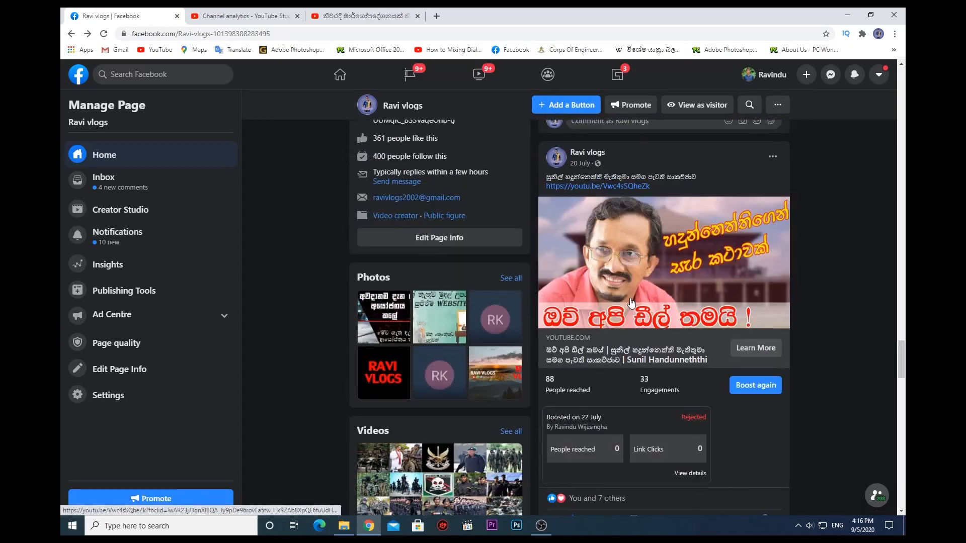
{"action": "scroll", "coordinate": [630, 297], "scroll_direction": "down", "scroll_amount": 10}
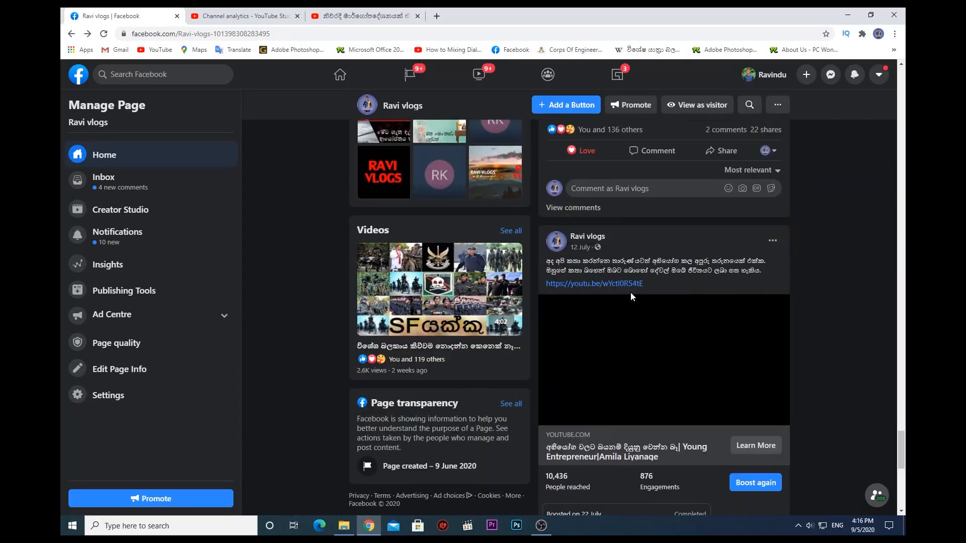
{"action": "scroll", "coordinate": [615, 344], "scroll_direction": "down", "scroll_amount": 10}
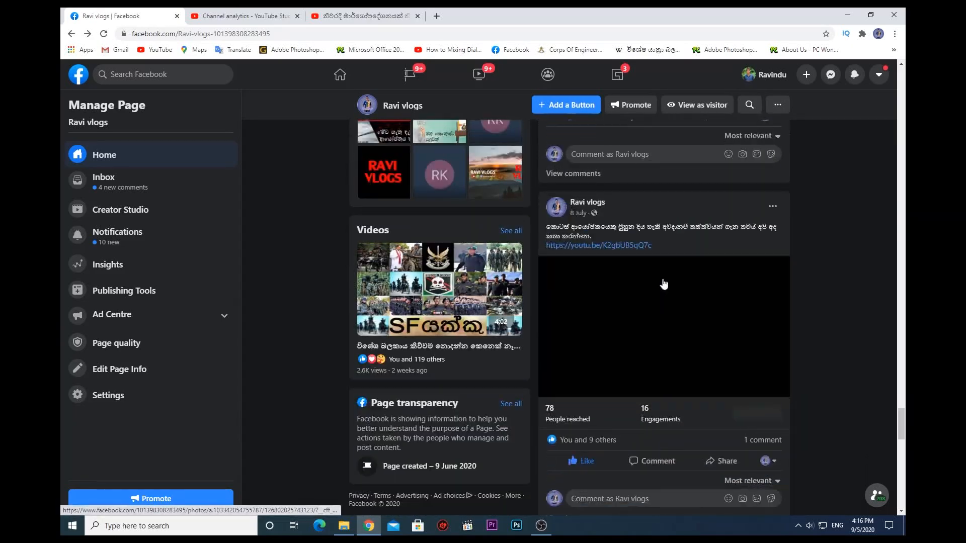
{"action": "scroll", "coordinate": [668, 275], "scroll_direction": "up", "scroll_amount": 10}
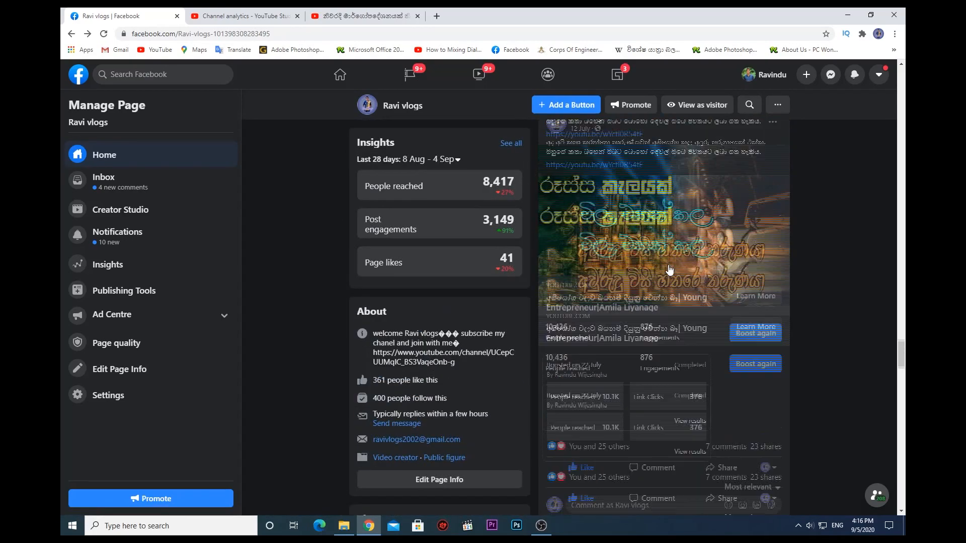
{"action": "scroll", "coordinate": [669, 270], "scroll_direction": "down", "scroll_amount": 3}
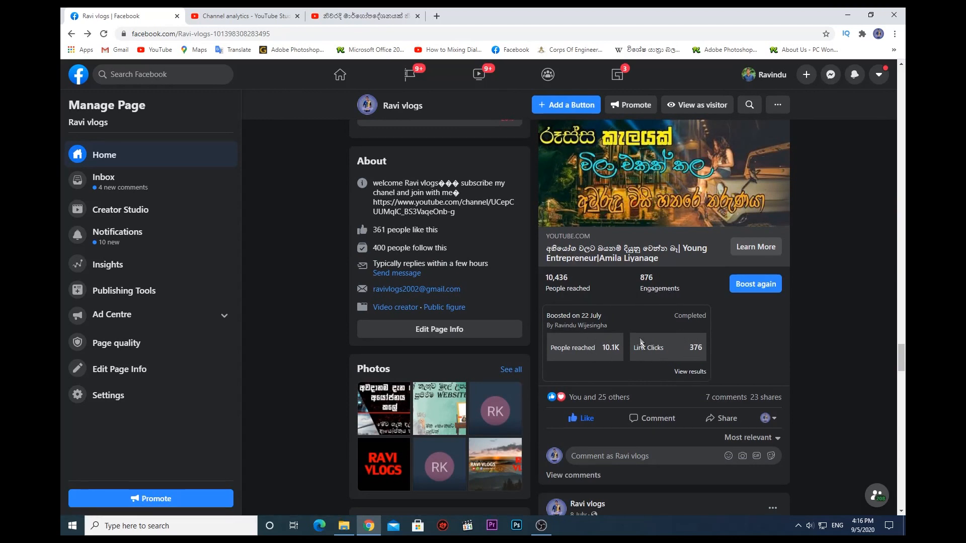
Compare the people reached and engagements of the unboosted July posts with the boosted posts, and return to the start of the Page.
{"action": "scroll", "coordinate": [679, 352], "scroll_direction": "down", "scroll_amount": 6}
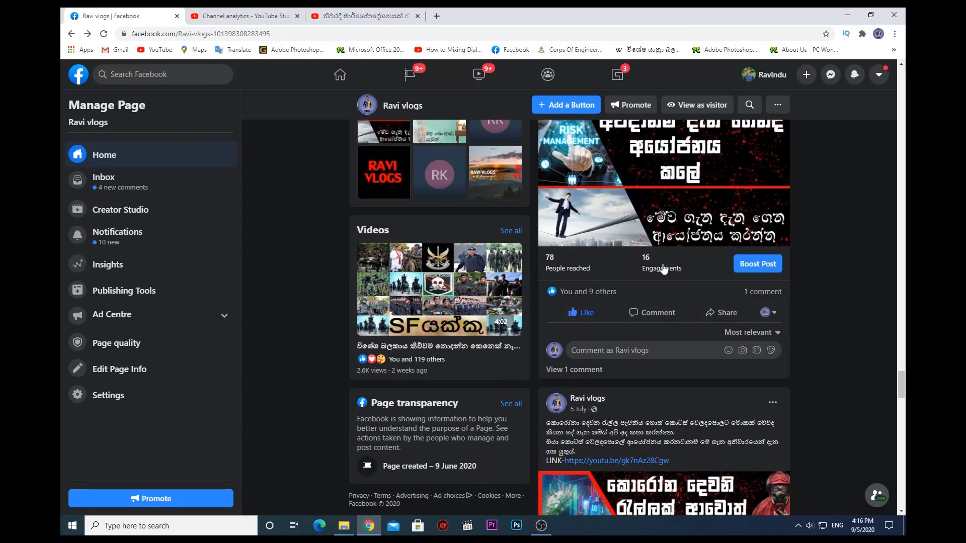
{"action": "scroll", "coordinate": [660, 269], "scroll_direction": "down", "scroll_amount": 2}
{"action": "scroll", "coordinate": [660, 268], "scroll_direction": "down", "scroll_amount": 4}
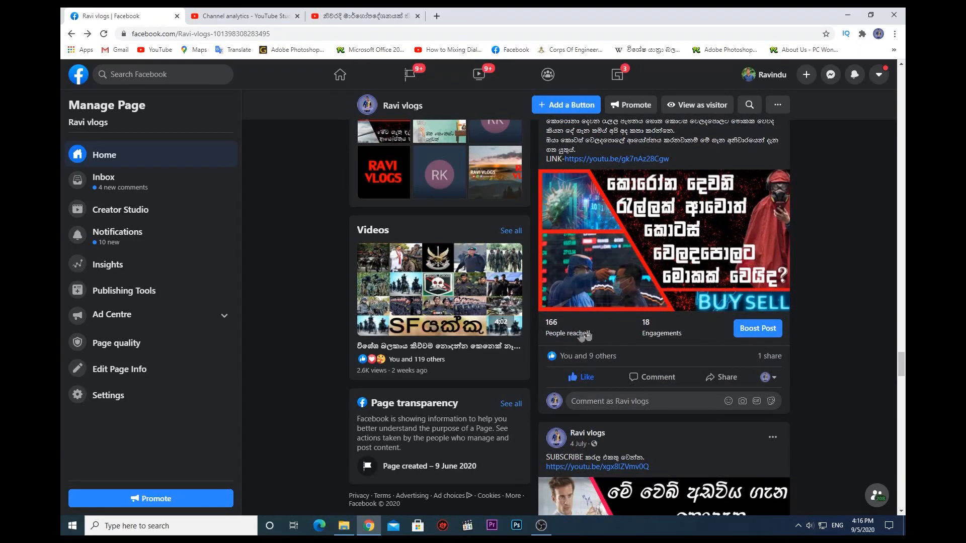
{"action": "scroll", "coordinate": [661, 337], "scroll_direction": "down", "scroll_amount": 10}
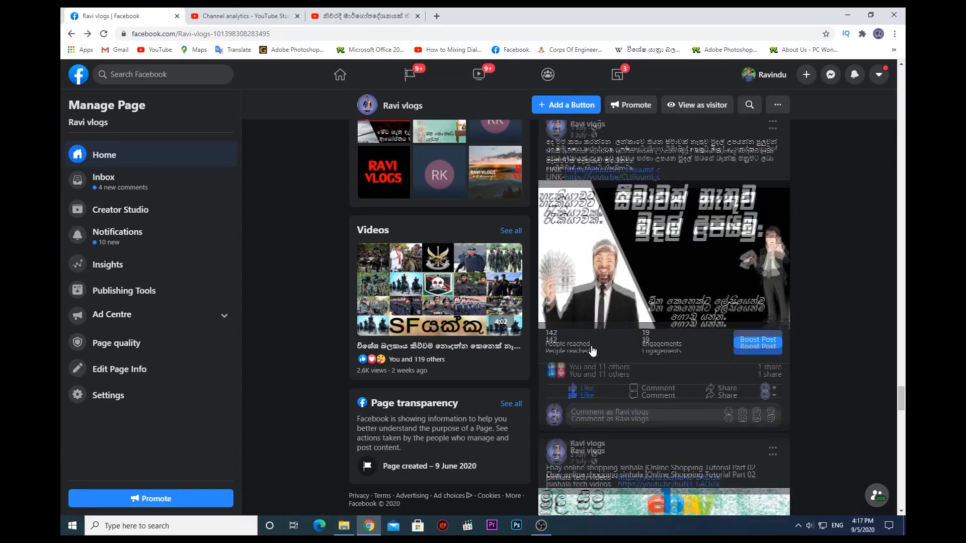
{"action": "scroll", "coordinate": [676, 352], "scroll_direction": "up", "scroll_amount": 8}
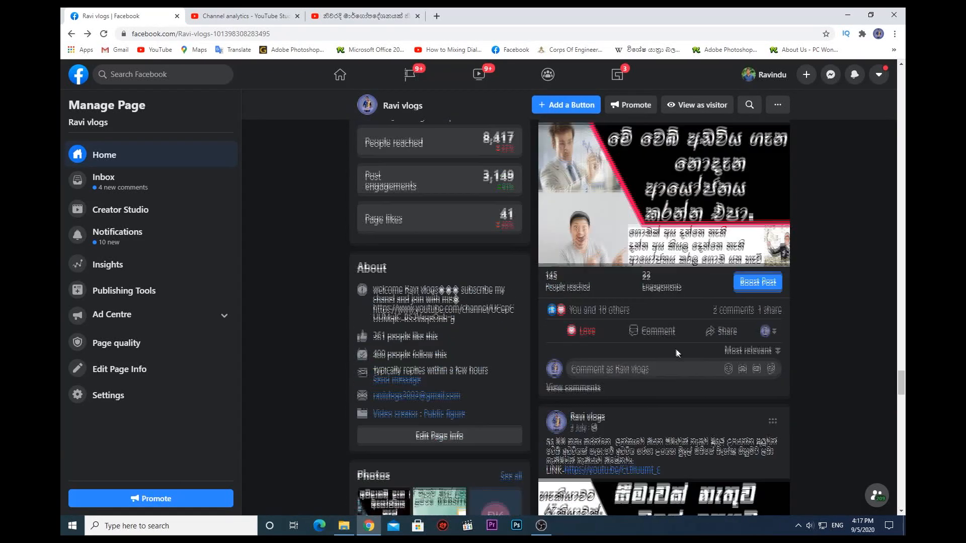
{"action": "scroll", "coordinate": [675, 352], "scroll_direction": "up", "scroll_amount": 5}
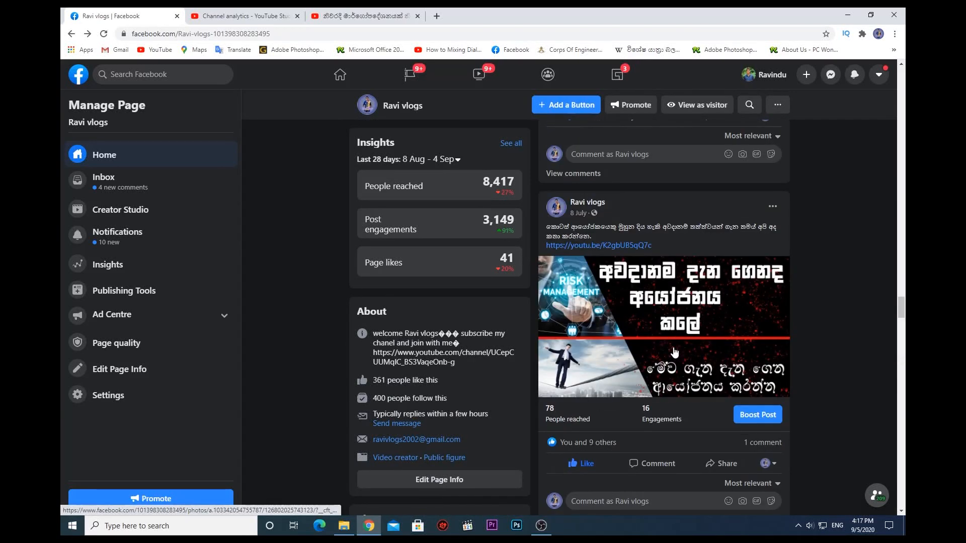
{"action": "scroll", "coordinate": [675, 352], "scroll_direction": "up", "scroll_amount": 6}
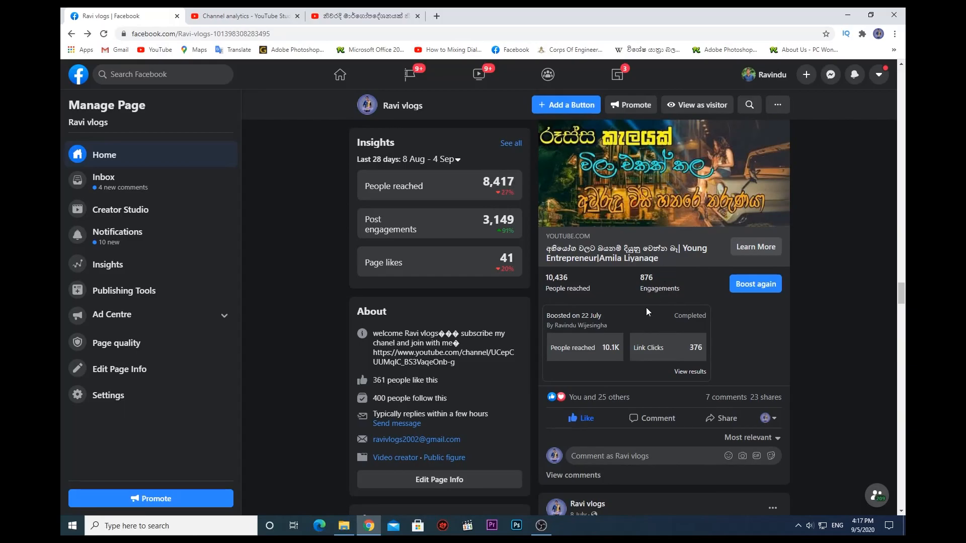
{"action": "scroll", "coordinate": [659, 286], "scroll_direction": "down", "scroll_amount": 15}
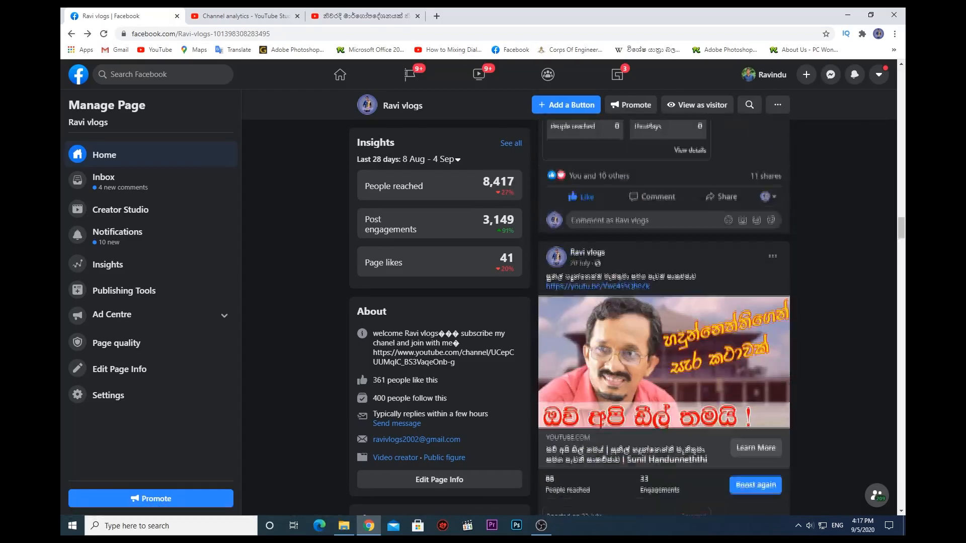
{"action": "scroll", "coordinate": [579, 252], "scroll_direction": "up", "scroll_amount": 15}
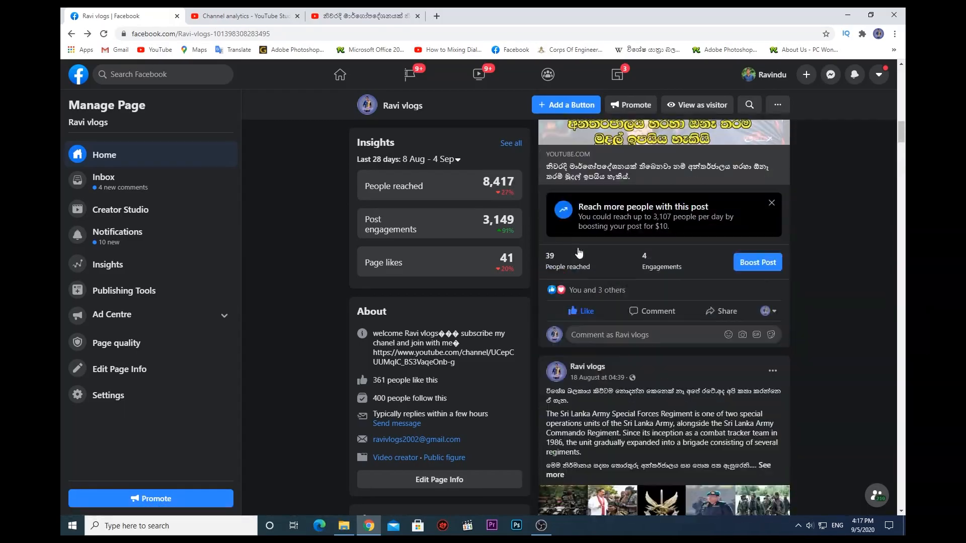
{"action": "scroll", "coordinate": [580, 261], "scroll_direction": "up", "scroll_amount": 10}
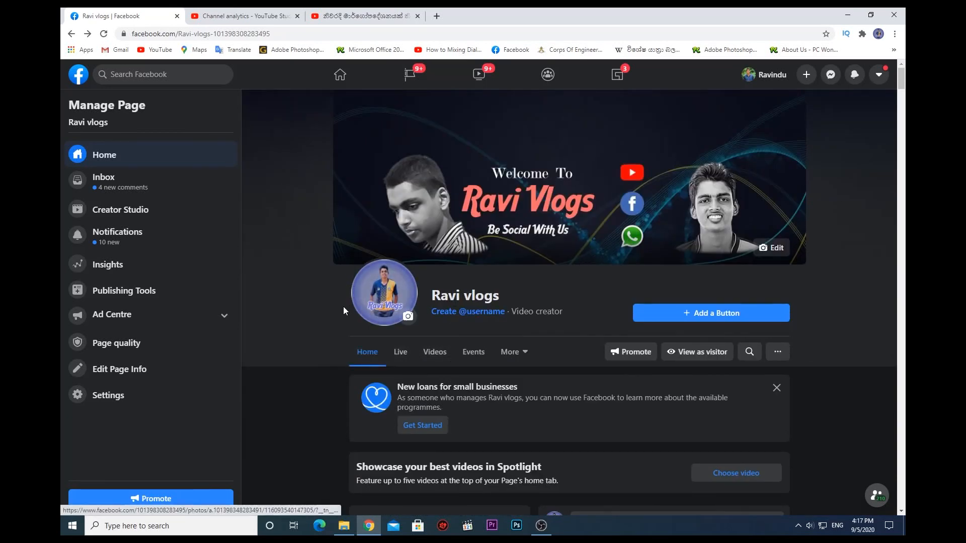
Reload the Ravi vlogs Page.
{"action": "right_click", "coordinate": [314, 407]}
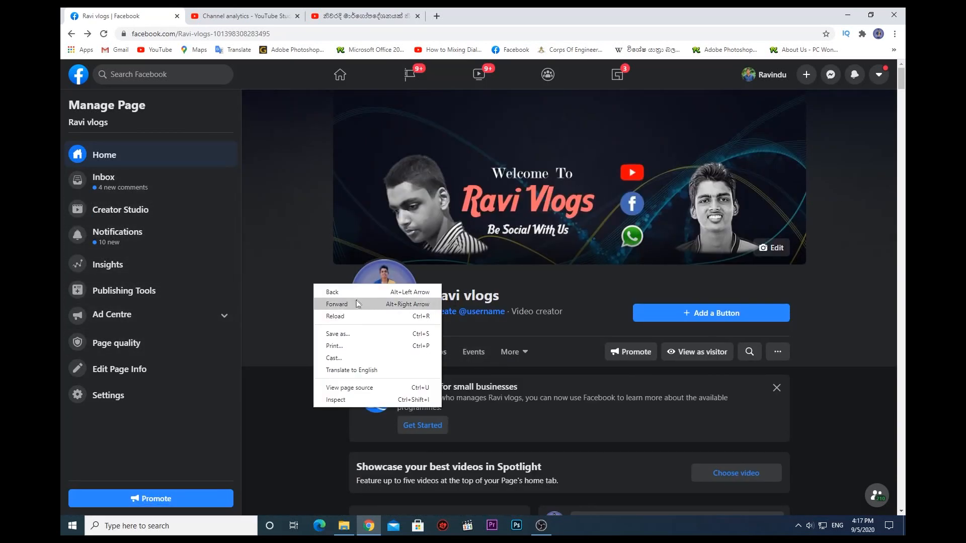
{"action": "left_click", "coordinate": [347, 316]}
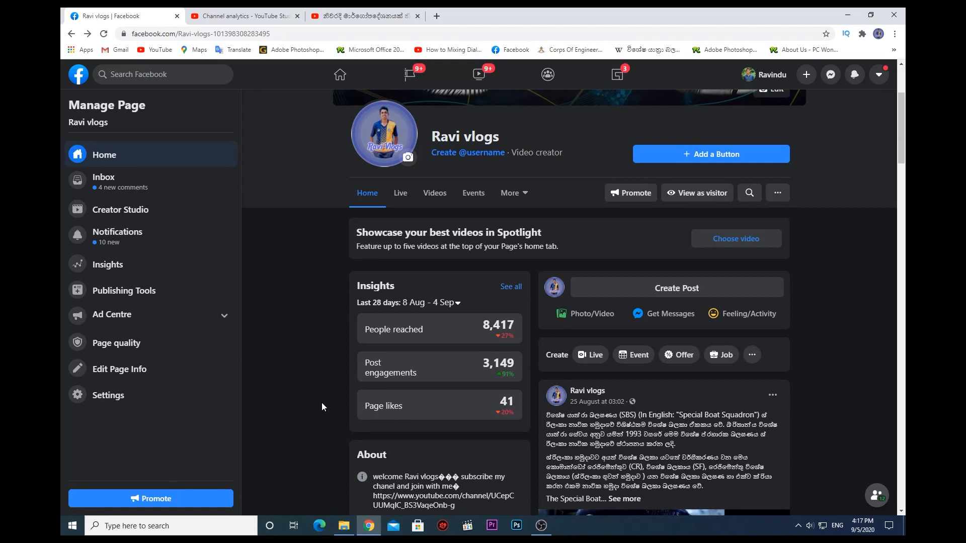
{"action": "mouse_move", "coordinate": [540, 528]}
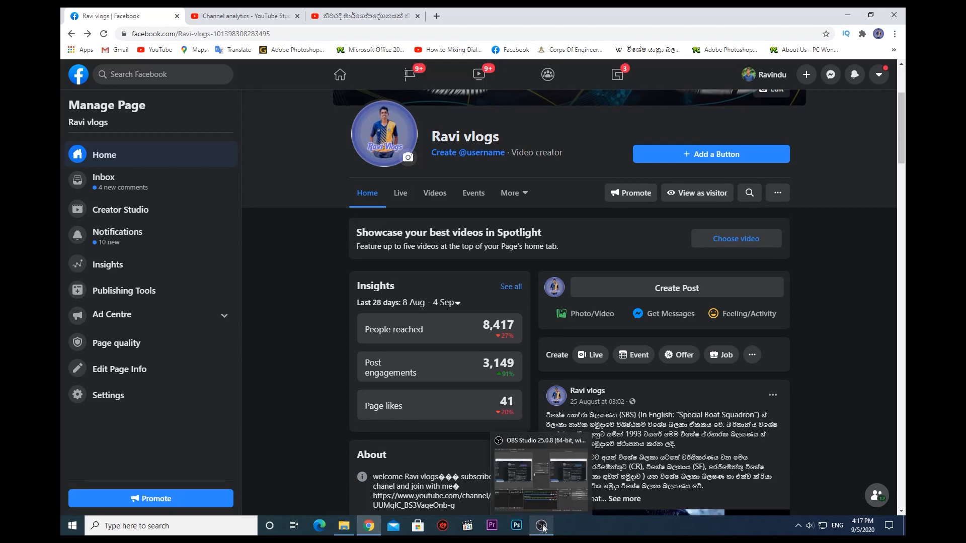